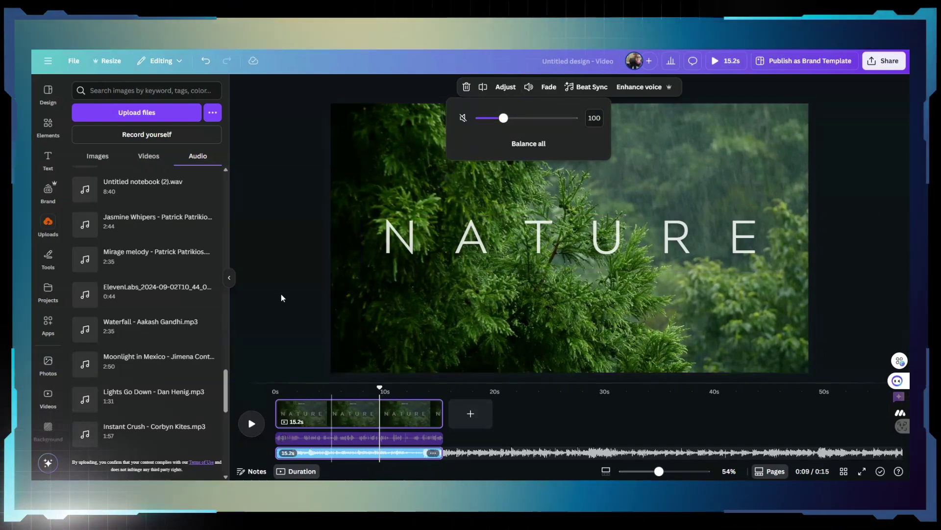
- Select both audio tracks under the video on the timeline and balance their volumes together
{"action": "left_click", "coordinate": [289, 306]}
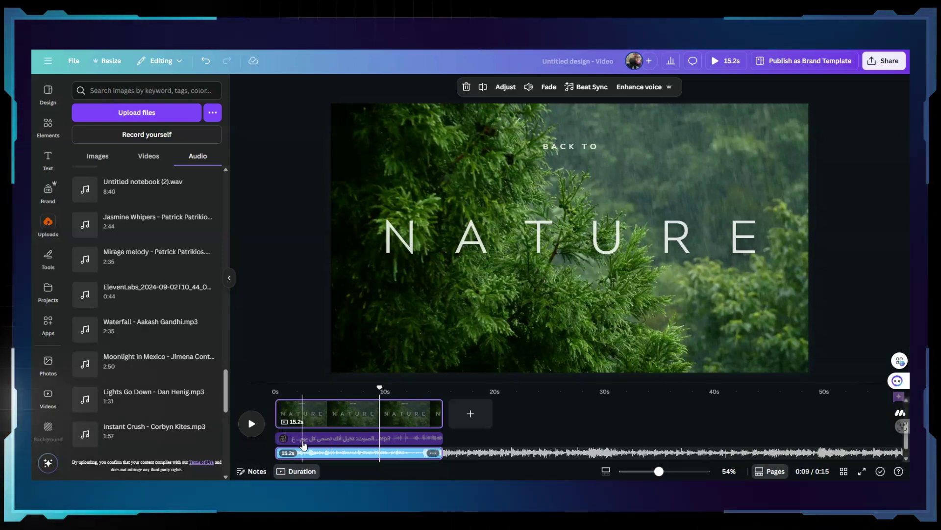
{"action": "left_click", "coordinate": [302, 440]}
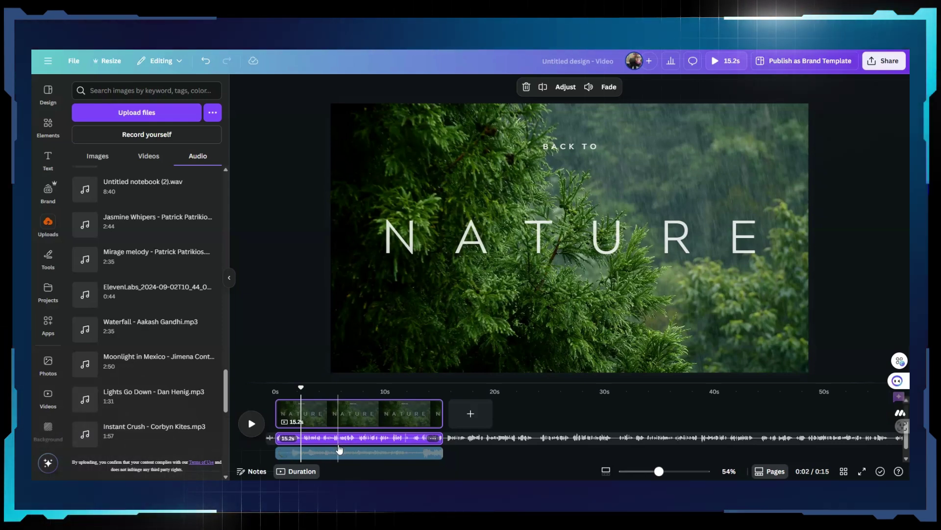
{"action": "left_click", "coordinate": [348, 453], "text": "shift"}
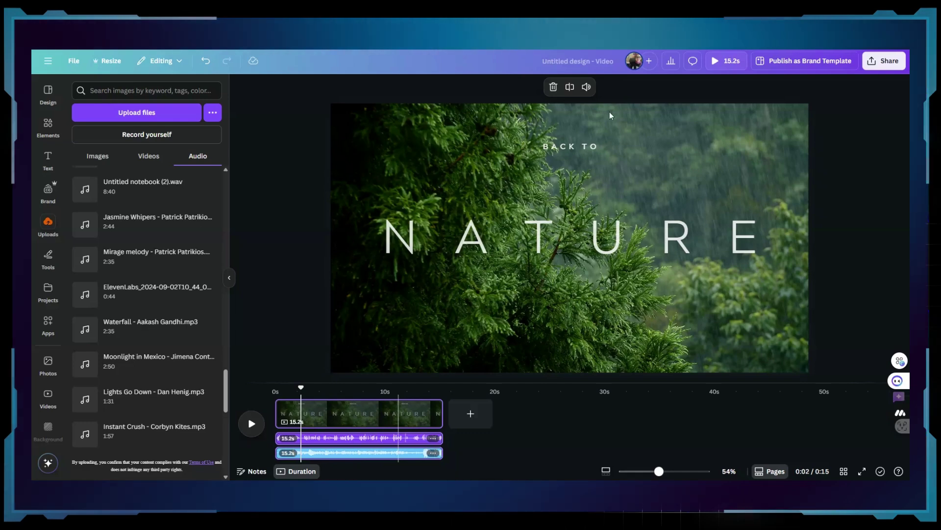
{"action": "left_click", "coordinate": [587, 88]}
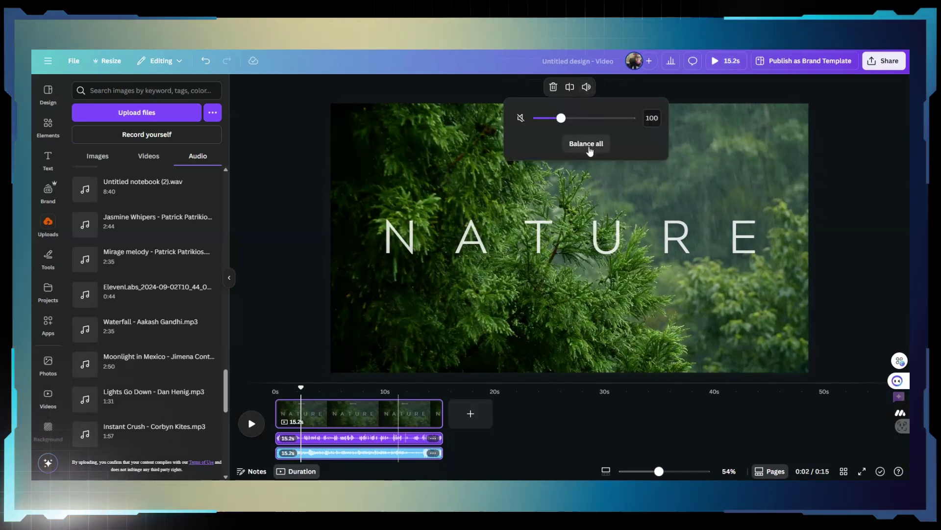
{"action": "left_click", "coordinate": [589, 147]}
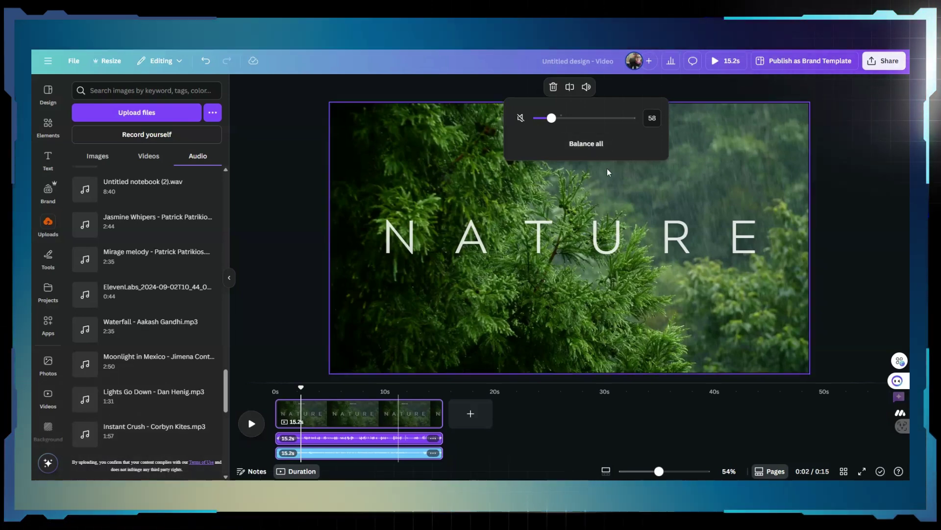
{"action": "left_click", "coordinate": [282, 251]}
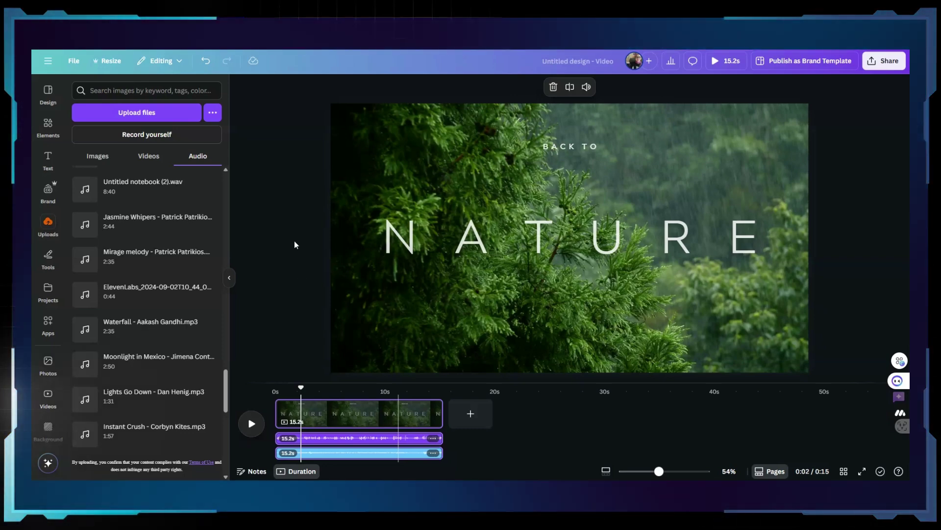
{"action": "left_click", "coordinate": [587, 88]}
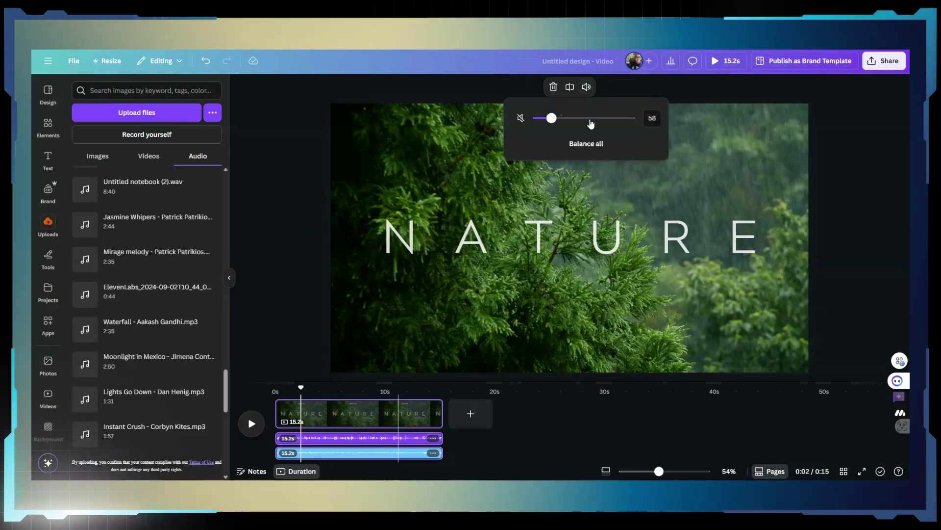
{"action": "left_click", "coordinate": [881, 159]}
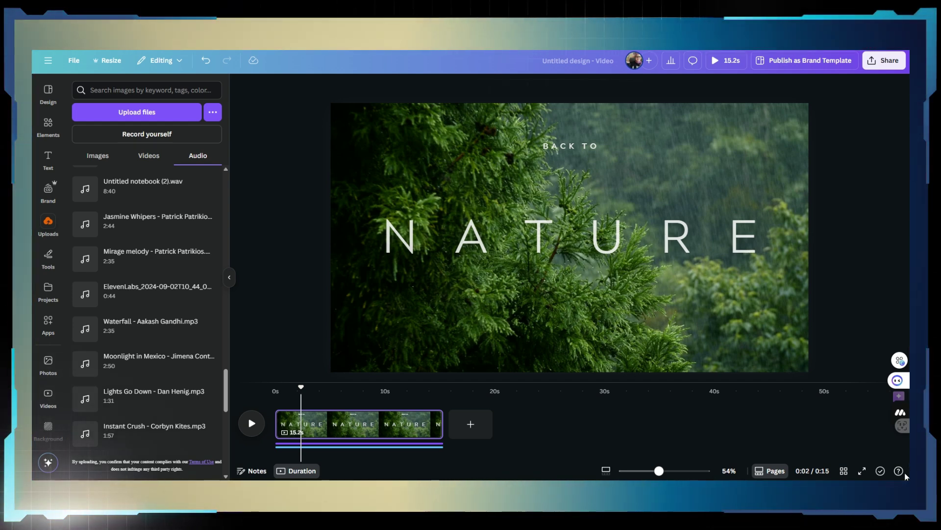
- Generate captions automatically for all suitable videos with speech in the design
{"action": "left_click", "coordinate": [226, 278]}
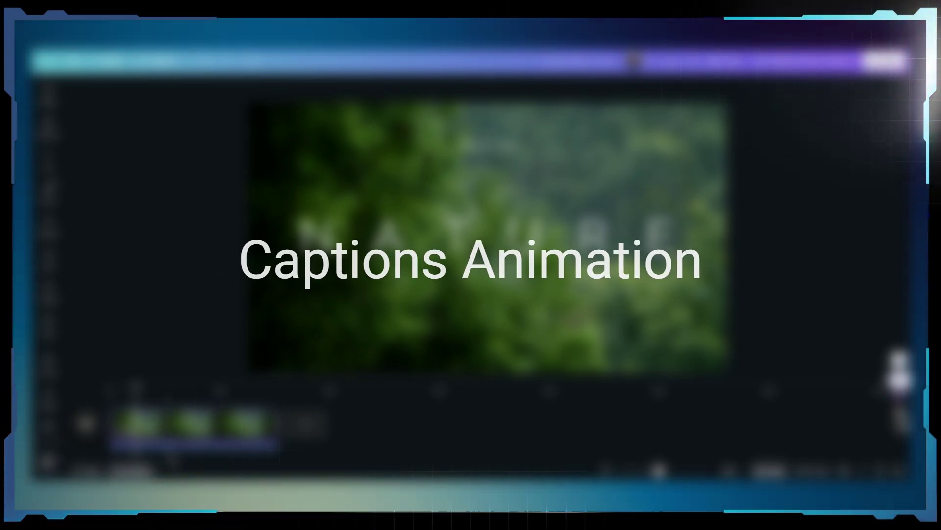
{"action": "left_click", "coordinate": [49, 159]}
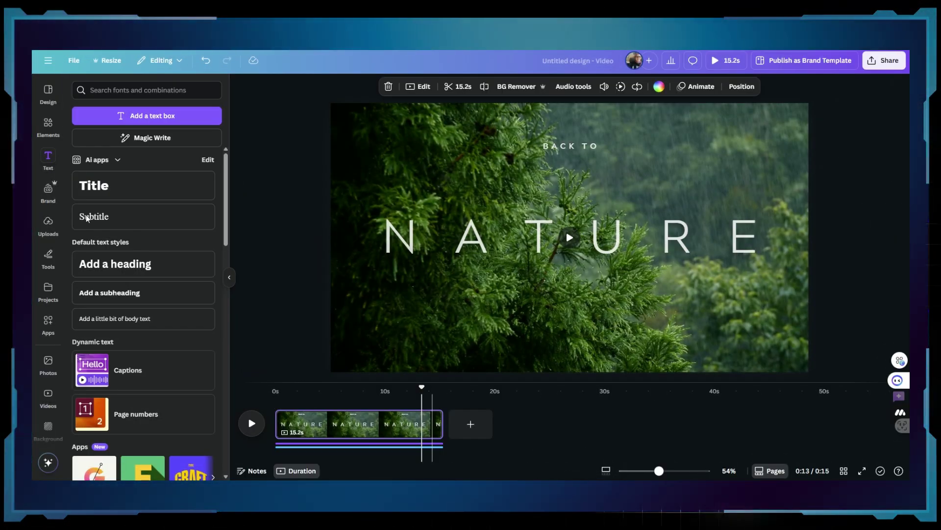
{"action": "scroll", "coordinate": [87, 218], "scroll_direction": "down", "scroll_amount": 3}
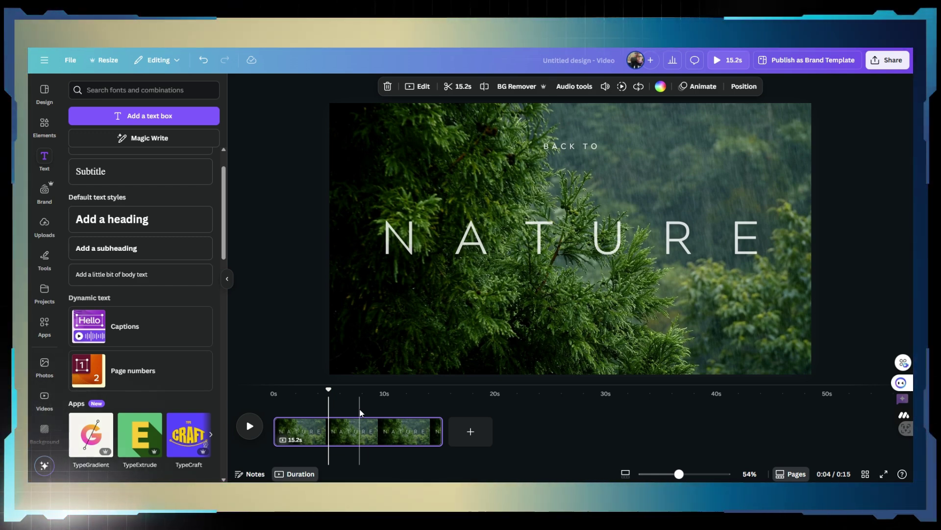
{"action": "left_click", "coordinate": [137, 335]}
{"action": "left_click", "coordinate": [206, 237]}
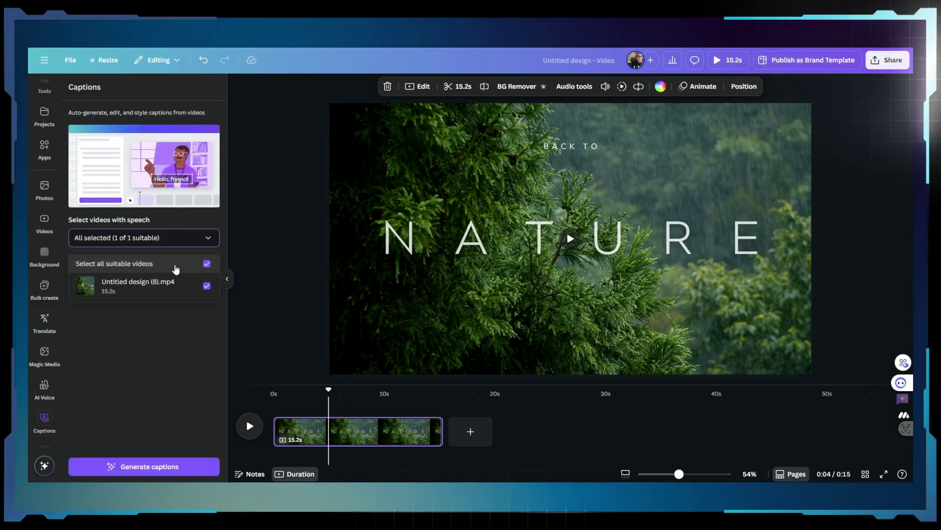
{"action": "left_click", "coordinate": [166, 339]}
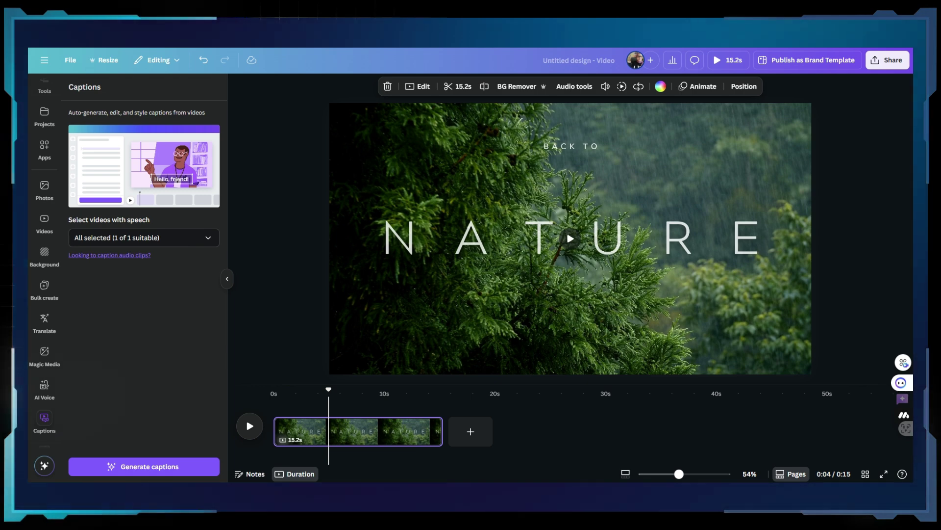
{"action": "left_click", "coordinate": [157, 470]}
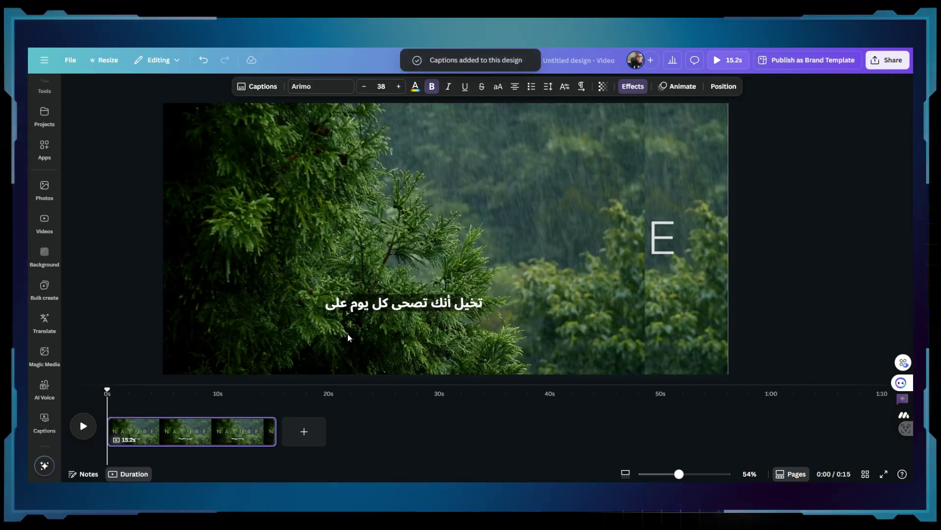
- Play the opening seconds of the video to check the generated captions
{"action": "left_click", "coordinate": [393, 306]}
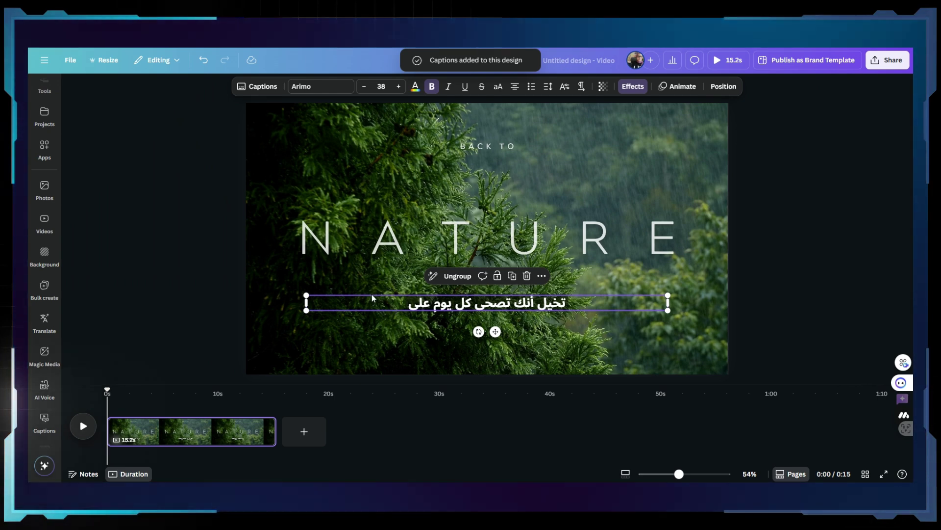
{"action": "left_click", "coordinate": [84, 426]}
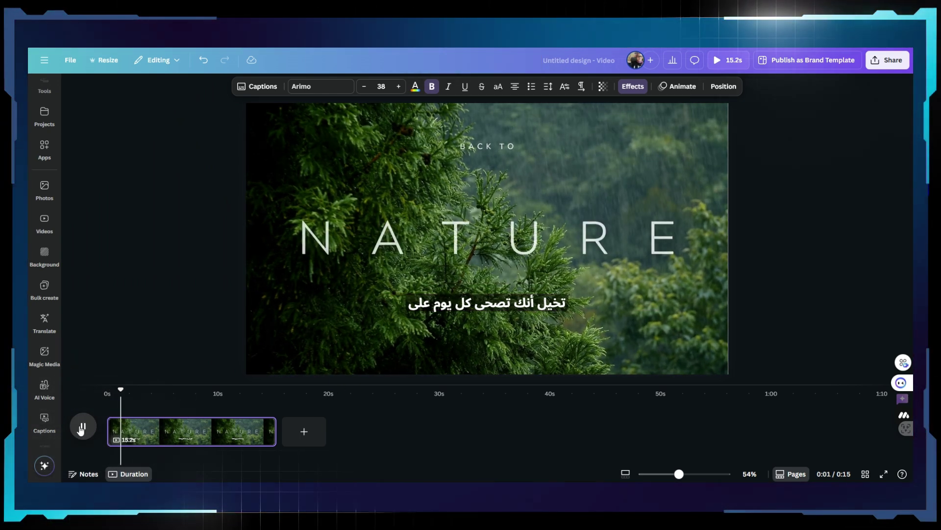
{"action": "left_click", "coordinate": [82, 427]}
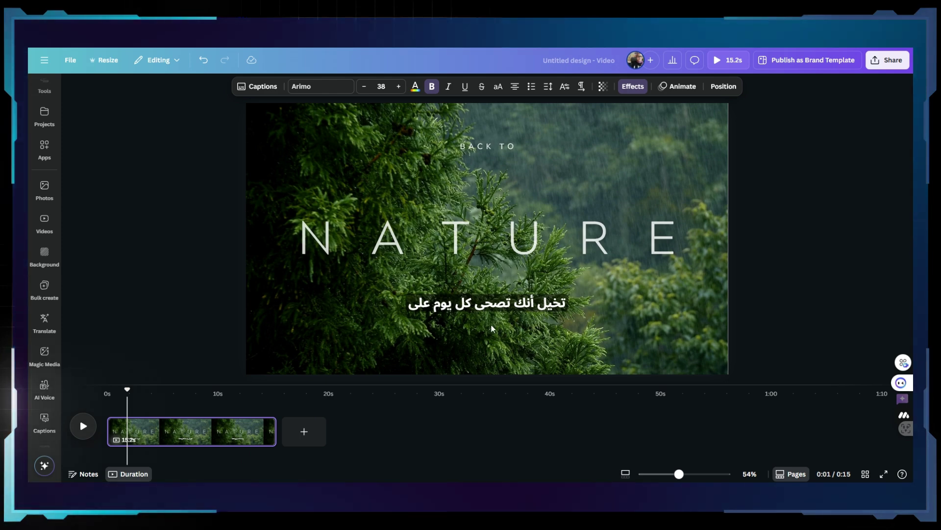
- Apply the Highlight caption animation to the caption text at element level
{"action": "left_click", "coordinate": [530, 307]}
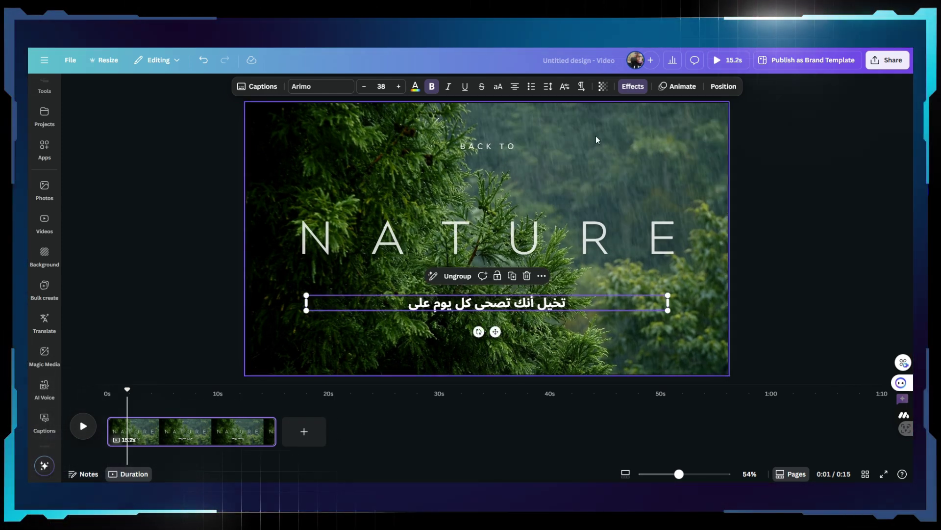
{"action": "left_click", "coordinate": [664, 92]}
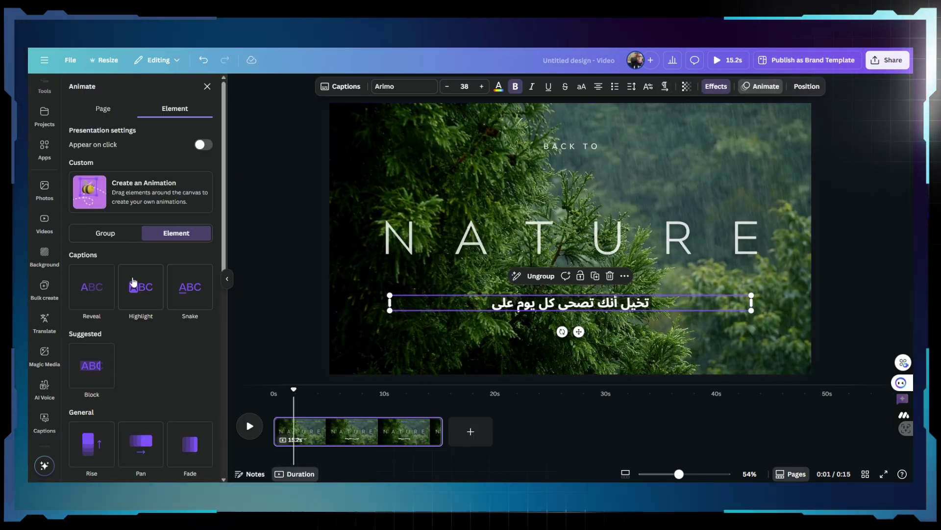
{"action": "left_click", "coordinate": [109, 234]}
{"action": "left_click", "coordinate": [183, 234]}
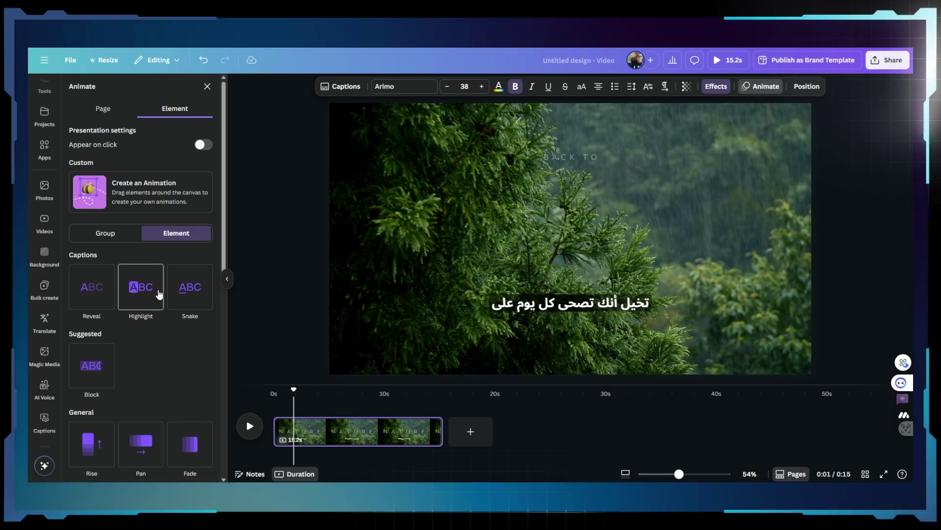
{"action": "left_click", "coordinate": [142, 300]}
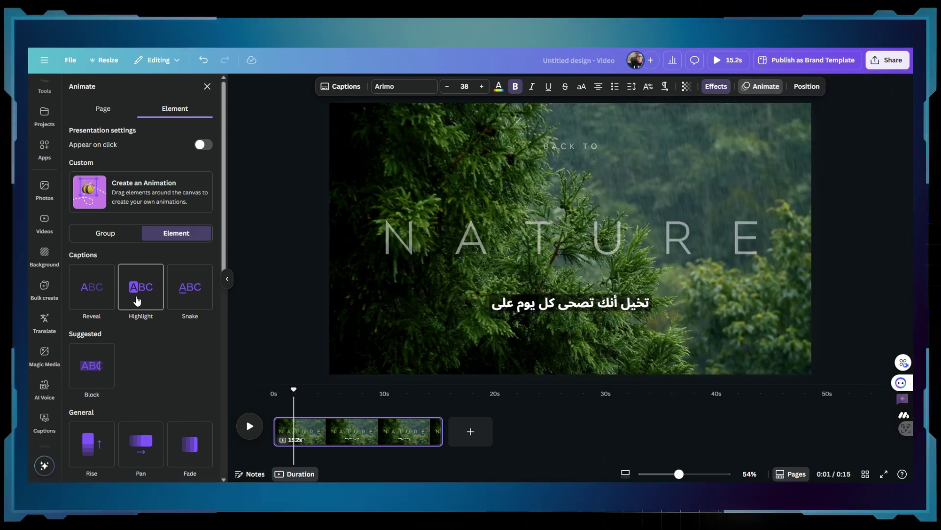
{"action": "left_click", "coordinate": [142, 295]}
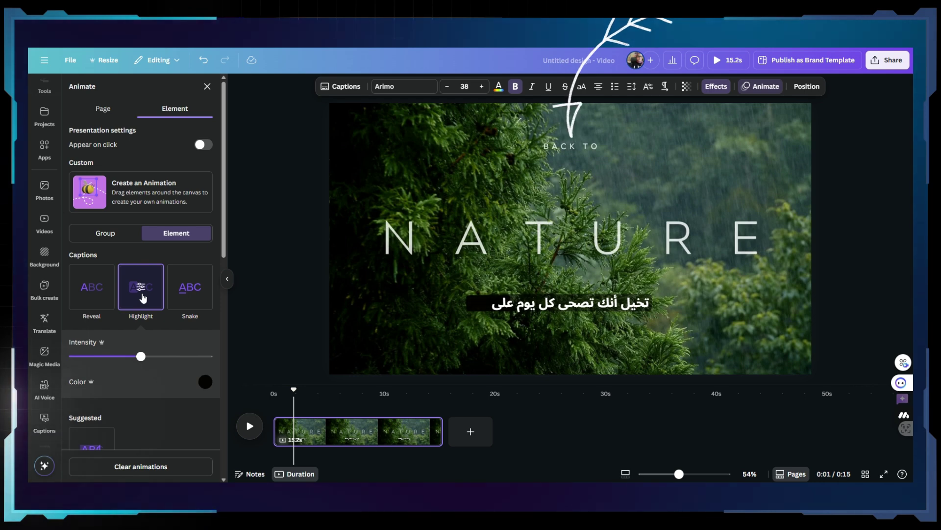
- Set the Highlight animation's color to yellow from the default solid colors
{"action": "left_click", "coordinate": [205, 381]}
{"action": "scroll", "coordinate": [142, 334], "scroll_direction": "down", "scroll_amount": 2}
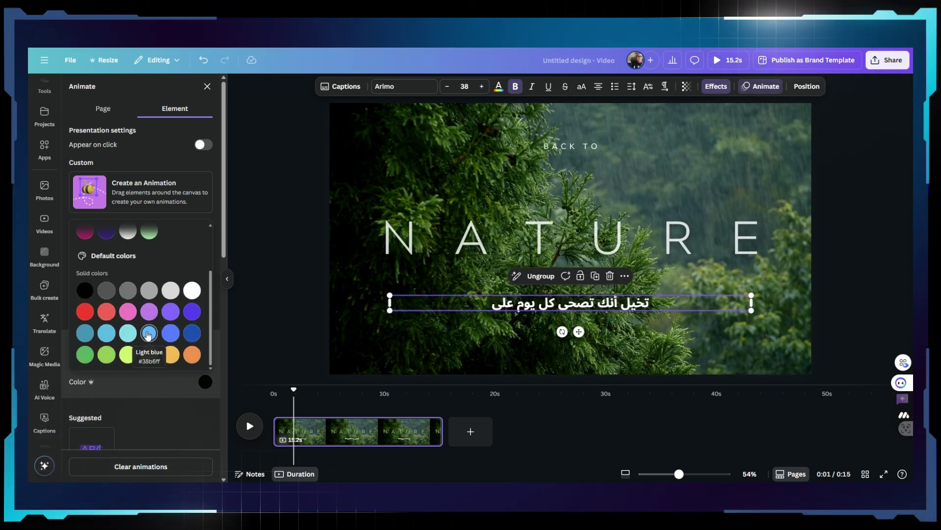
{"action": "left_click", "coordinate": [149, 354]}
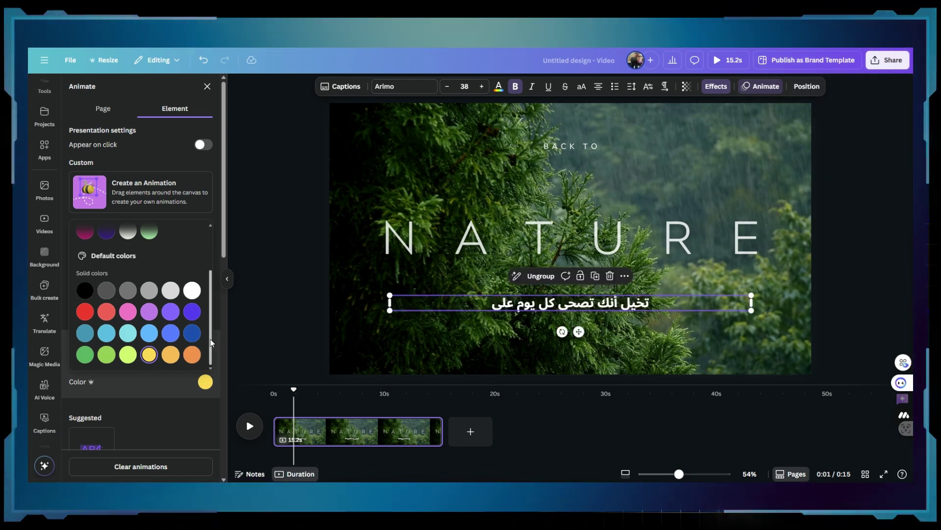
{"action": "left_click_drag", "start_coordinate": [210, 342], "coordinate": [213, 250]}
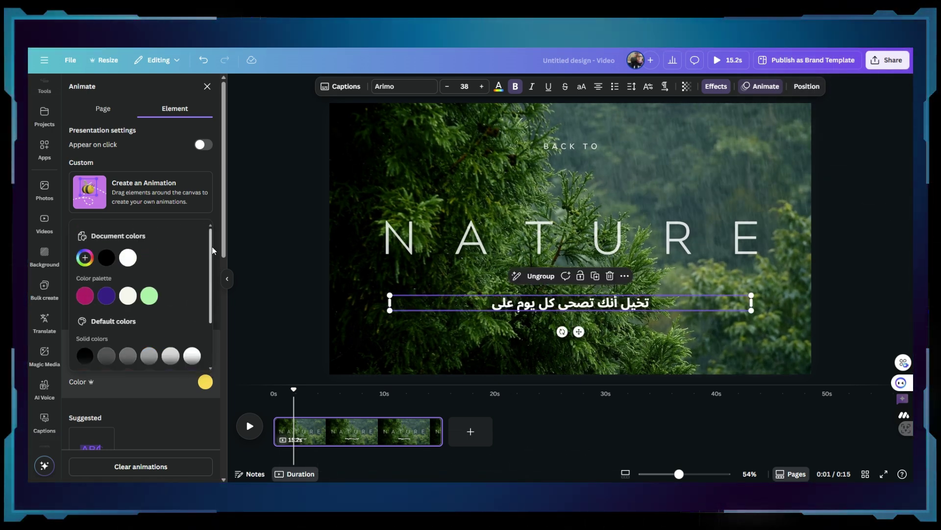
{"action": "left_click", "coordinate": [181, 425]}
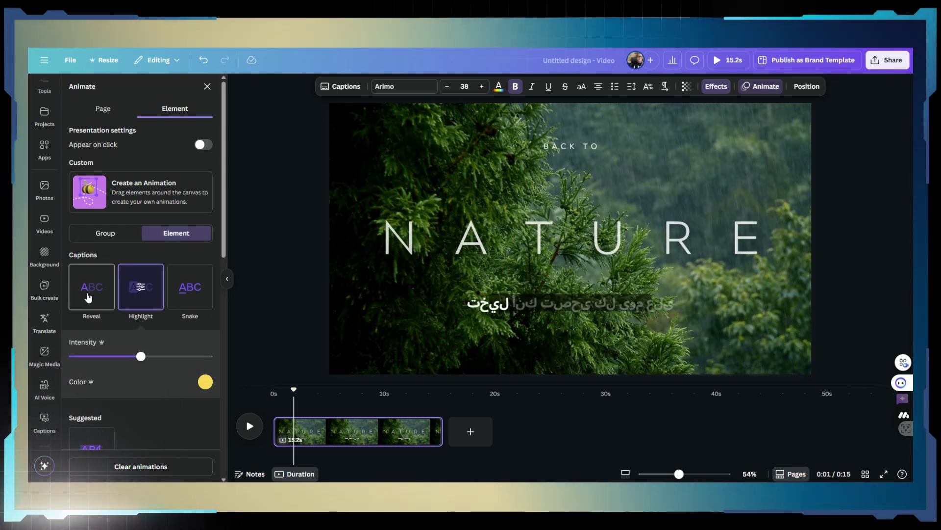
- Try the Snake and Reveal caption animations and settle on the Block animation for the caption text
{"action": "left_click", "coordinate": [191, 291]}
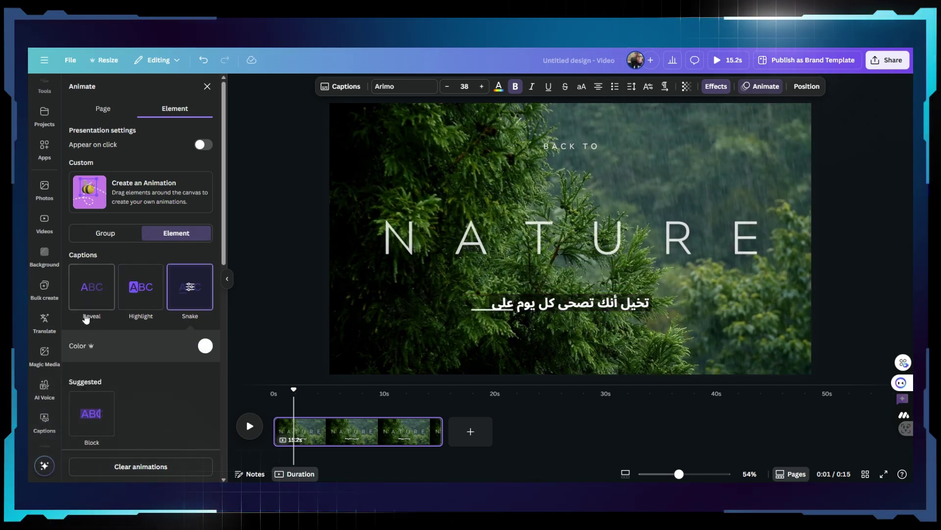
{"action": "left_click", "coordinate": [98, 300]}
{"action": "left_click", "coordinate": [91, 423]}
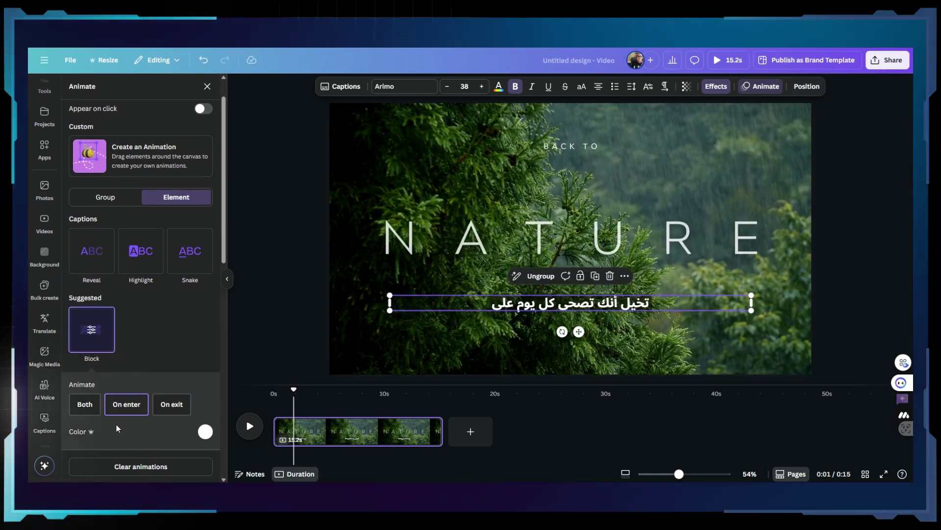
{"action": "scroll", "coordinate": [147, 456], "scroll_direction": "down", "scroll_amount": 2}
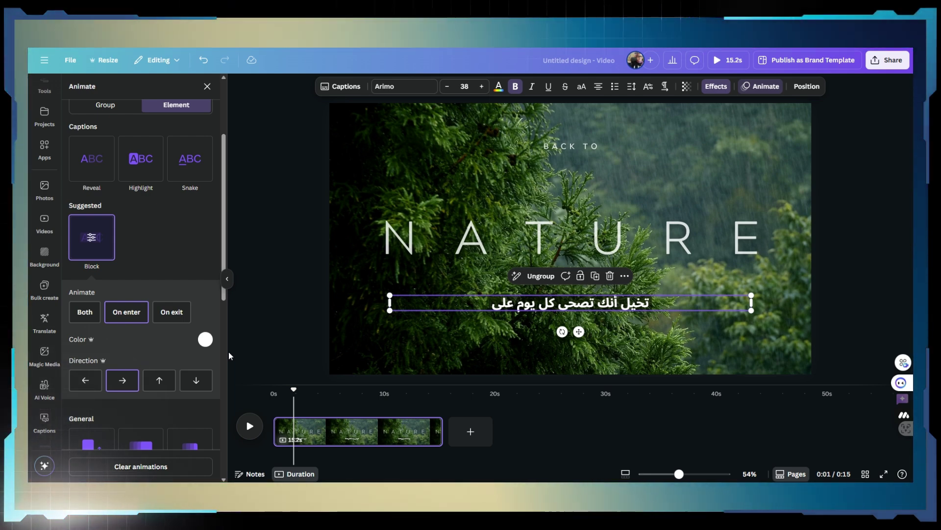
{"action": "left_click", "coordinate": [547, 303]}
{"action": "double_click", "coordinate": [547, 303]}
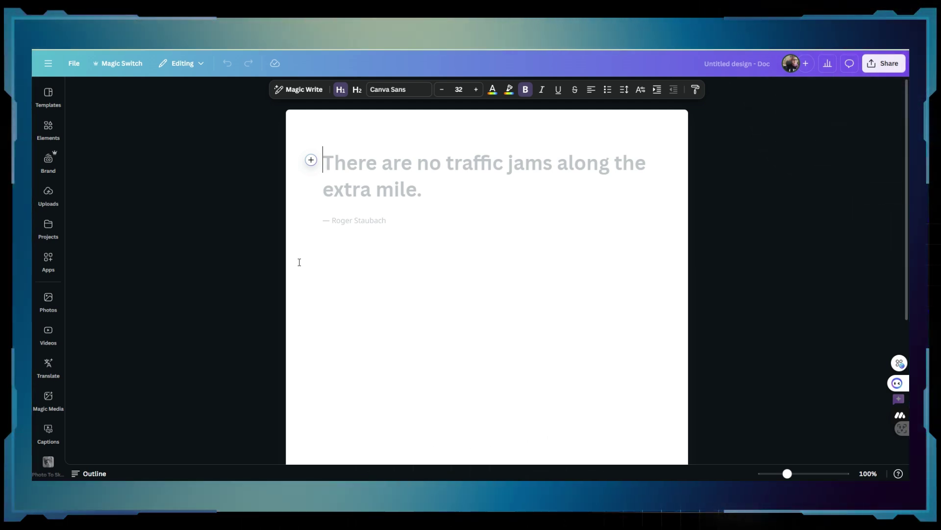
- Generate a draft with Magic Write from the prompt "Write a bog about AI in educations"
{"action": "left_click", "coordinate": [303, 89]}
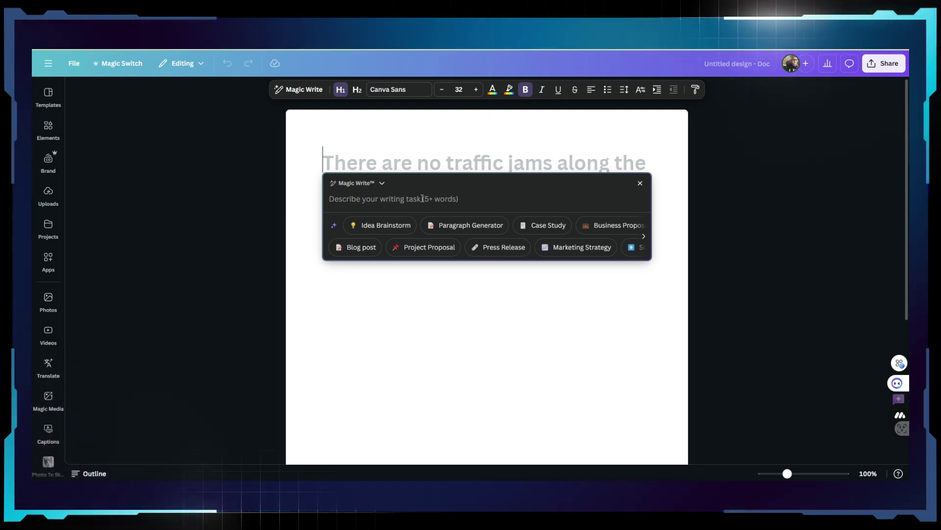
{"action": "type", "text": "Write a "}
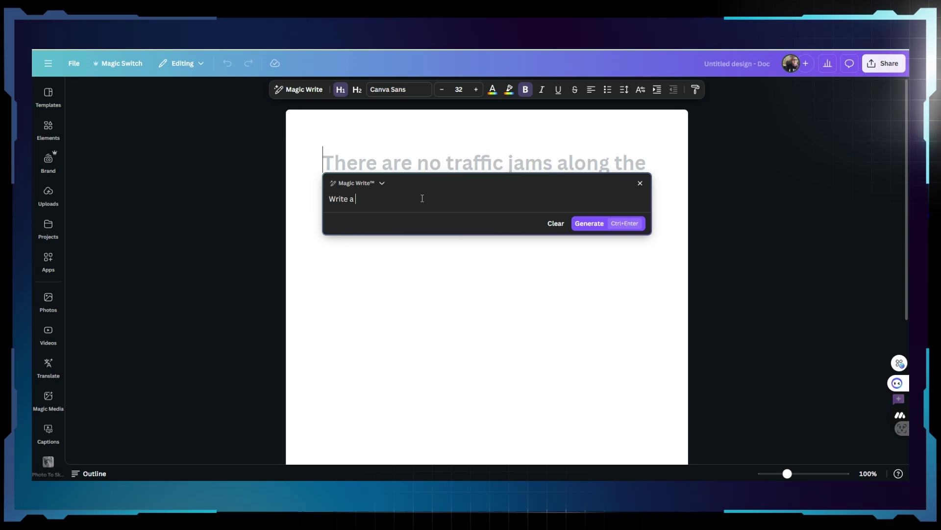
{"action": "type", "text": "bog about AI i"}
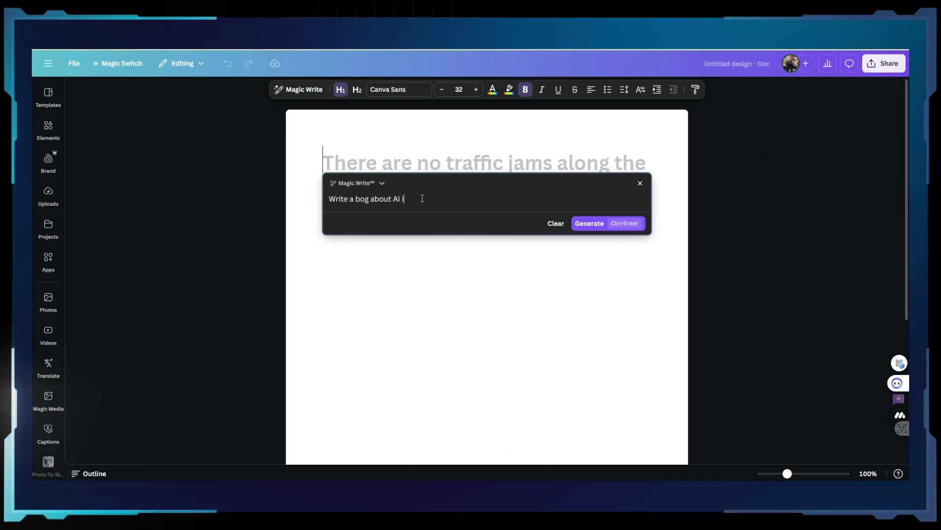
{"action": "type", "text": "n educ\\"}
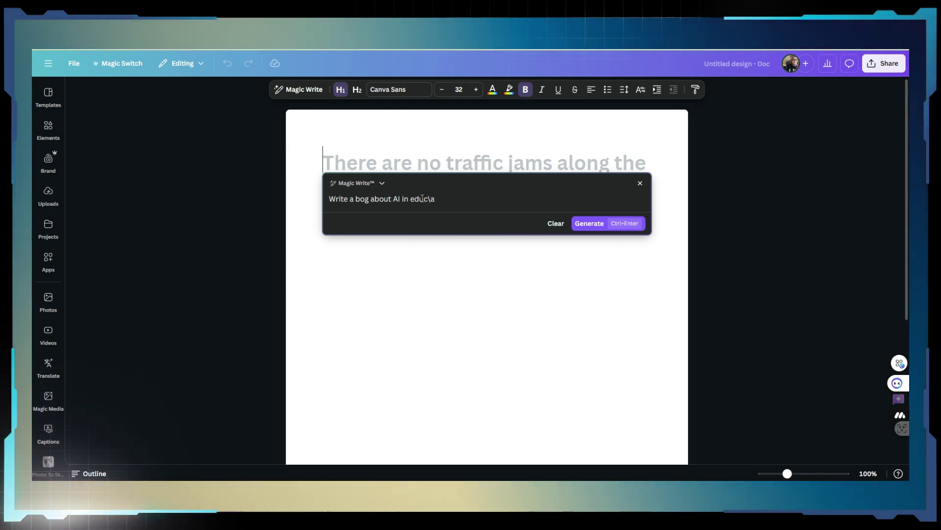
{"action": "key", "text": "BackSpace"}
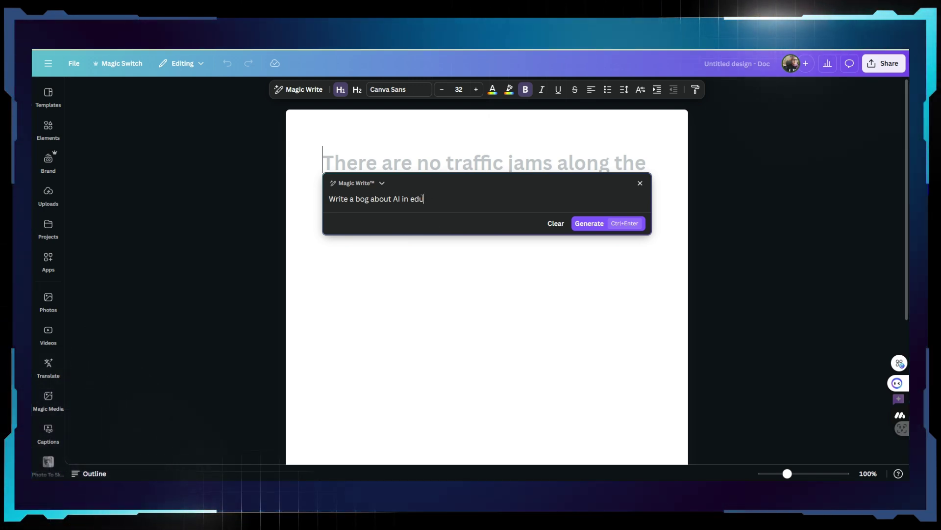
{"action": "type", "text": "ations"}
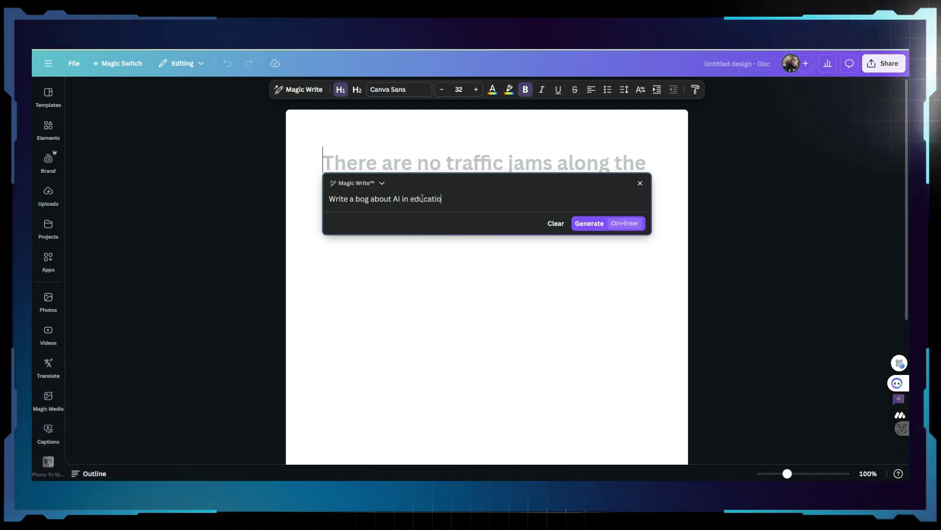
{"action": "left_click", "coordinate": [590, 228]}
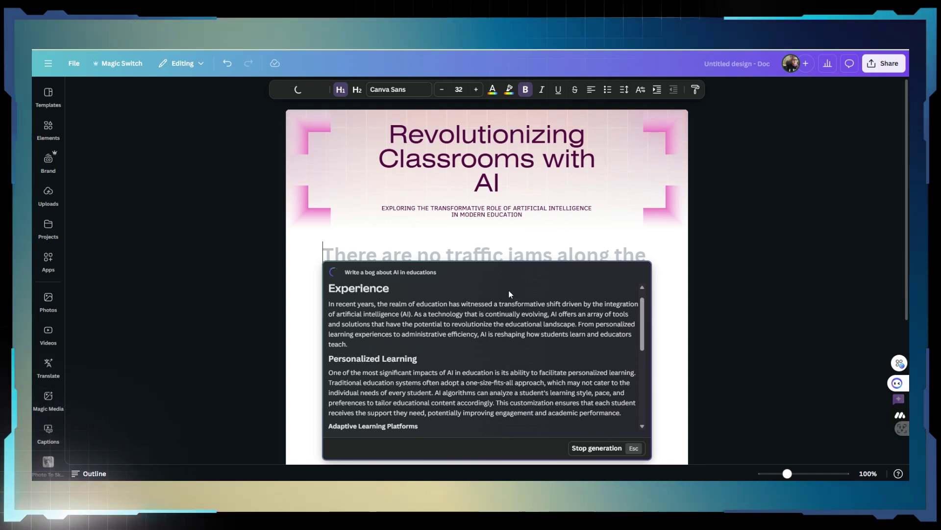
- Insert the generated AI in education text into the document and look through the result
{"action": "scroll", "coordinate": [508, 290], "scroll_direction": "down", "scroll_amount": 4}
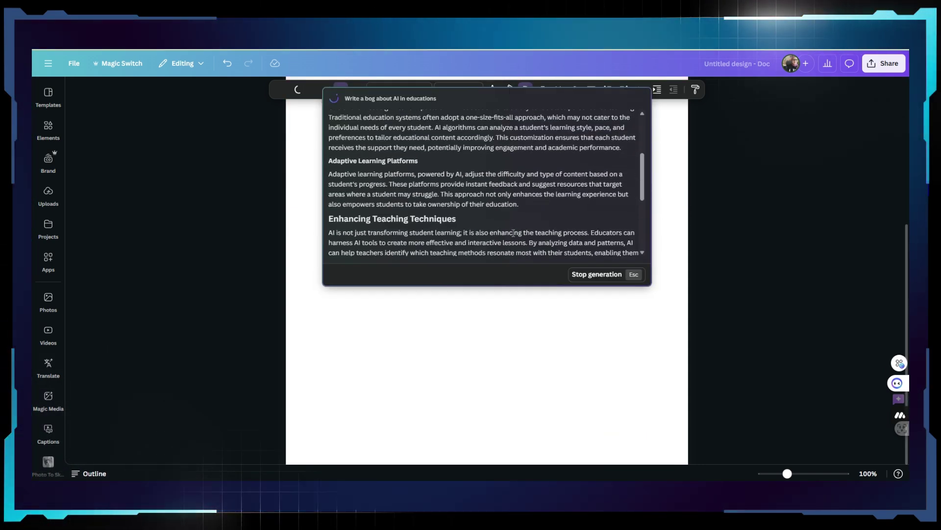
{"action": "scroll", "coordinate": [561, 295], "scroll_direction": "up", "scroll_amount": 4}
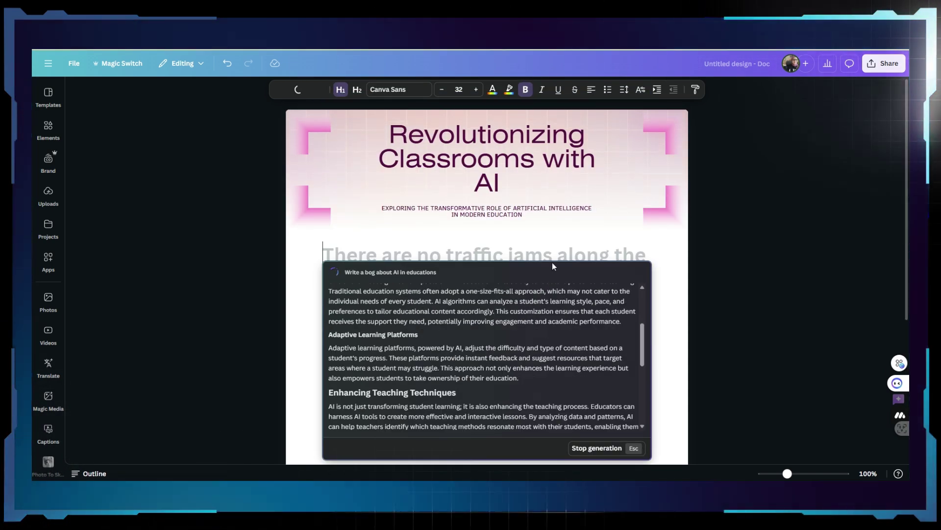
{"action": "scroll", "coordinate": [500, 308], "scroll_direction": "down", "scroll_amount": 1}
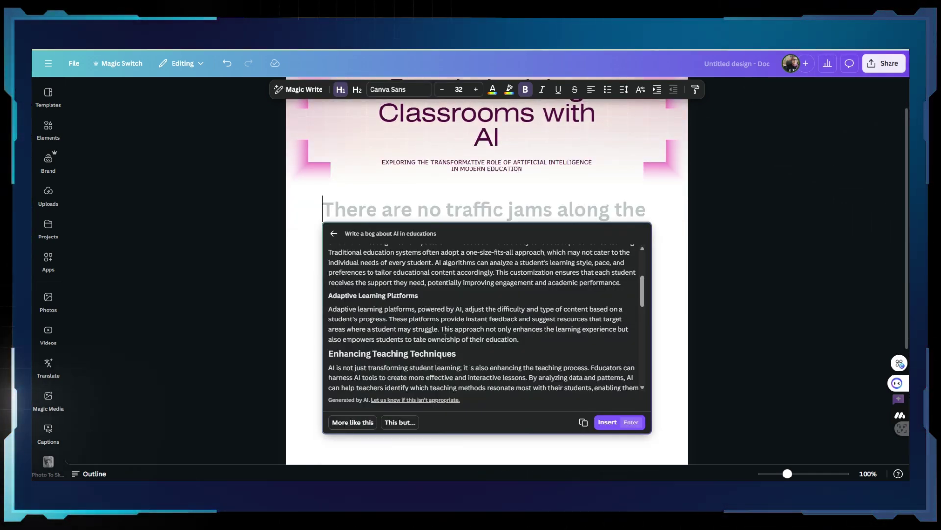
{"action": "left_click", "coordinate": [612, 422]}
{"action": "left_click", "coordinate": [616, 449]}
{"action": "scroll", "coordinate": [625, 273], "scroll_direction": "down", "scroll_amount": 4}
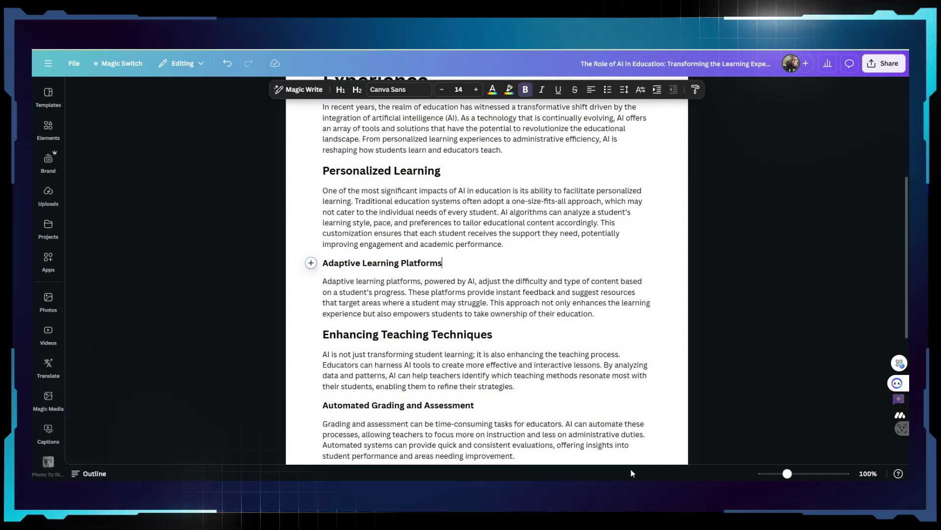
{"action": "scroll", "coordinate": [424, 367], "scroll_direction": "up", "scroll_amount": 4}
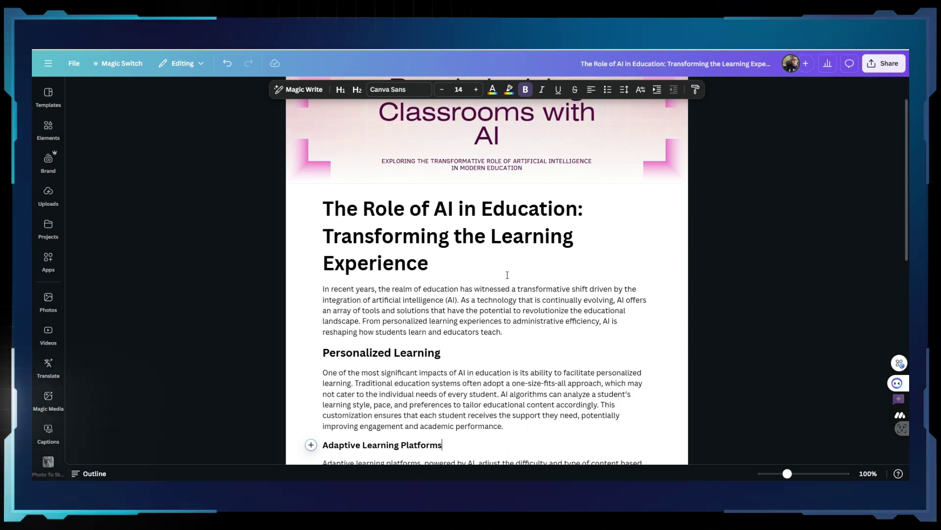
{"action": "scroll", "coordinate": [508, 275], "scroll_direction": "down", "scroll_amount": 1}
{"action": "scroll", "coordinate": [508, 290], "scroll_direction": "up", "scroll_amount": 2}
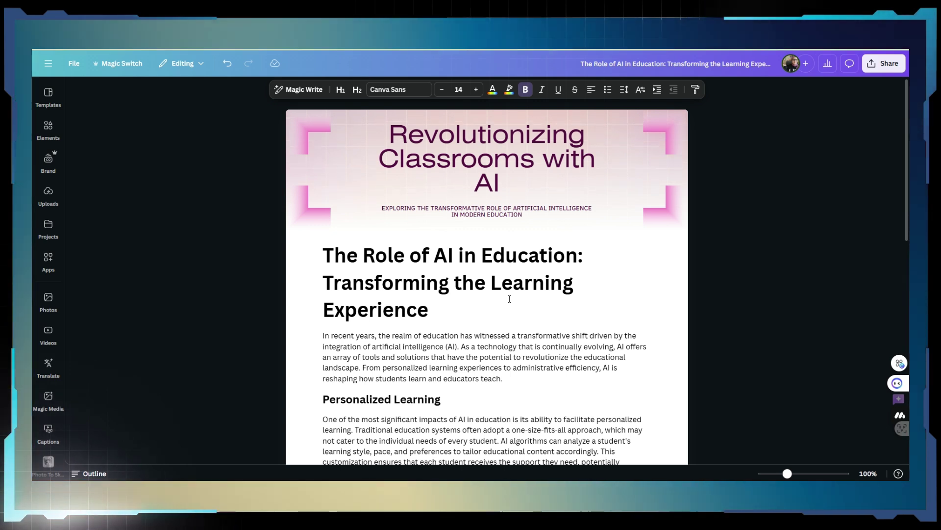
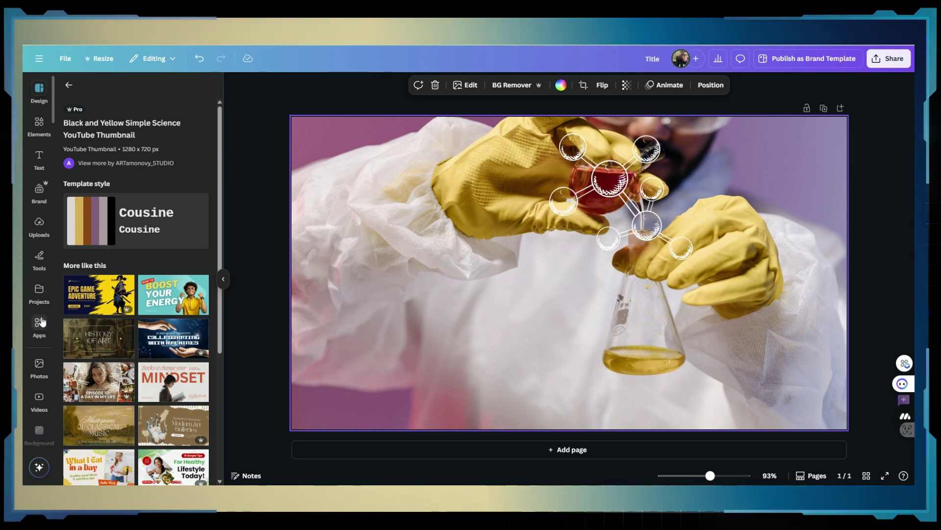
- In the science thumbnail design, add a Title-style text reading "H2o" on the photo and enlarge it to font size 83.2
{"action": "left_click", "coordinate": [39, 158]}
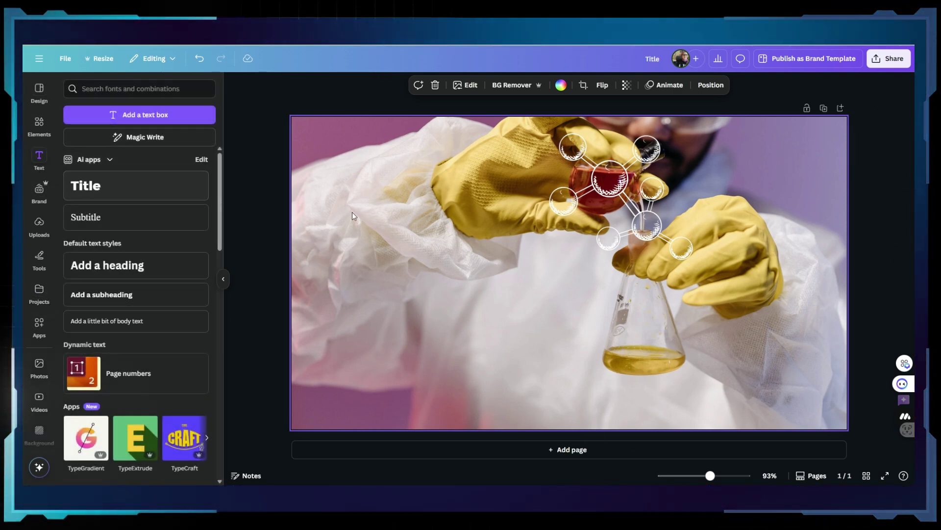
{"action": "left_click_drag", "start_coordinate": [123, 174], "coordinate": [425, 292]}
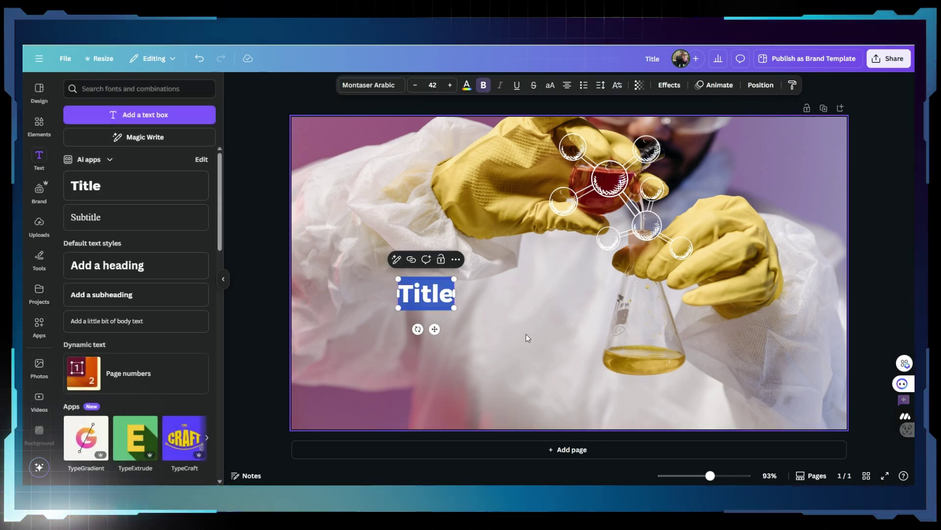
{"action": "type", "text": "H2o"}
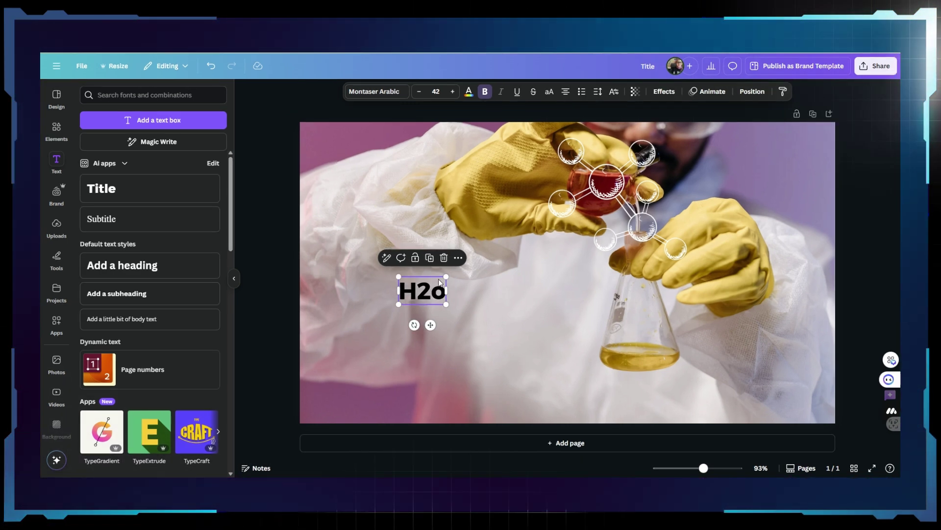
{"action": "left_click_drag", "start_coordinate": [451, 308], "coordinate": [491, 315]}
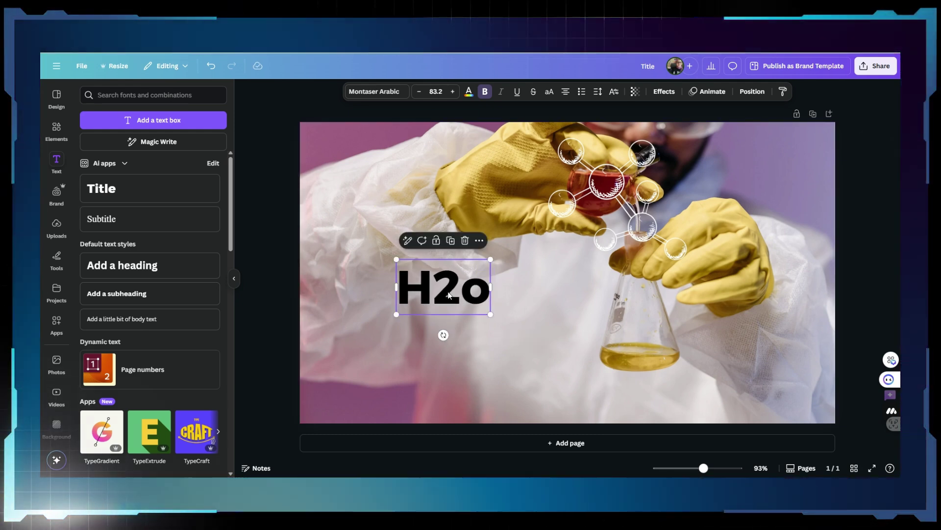
- Try superscript on the 2 in the H2o text, settling on the subscript text position
{"action": "left_click", "coordinate": [450, 295]}
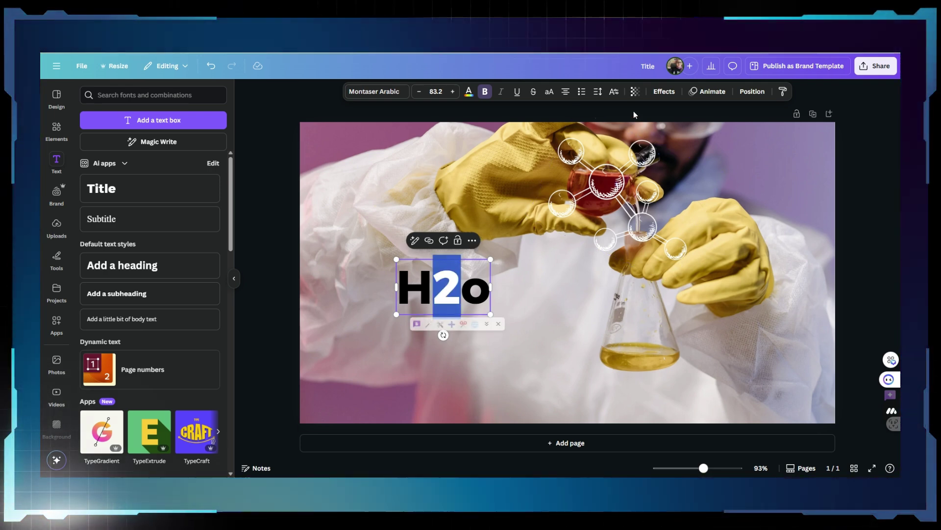
{"action": "left_click", "coordinate": [614, 91]}
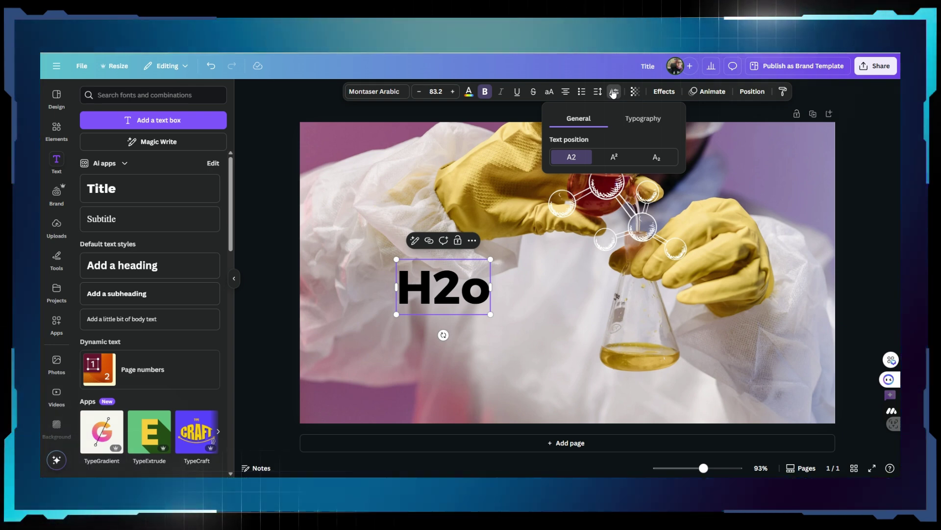
{"action": "left_click", "coordinate": [613, 157]}
{"action": "left_click", "coordinate": [657, 157]}
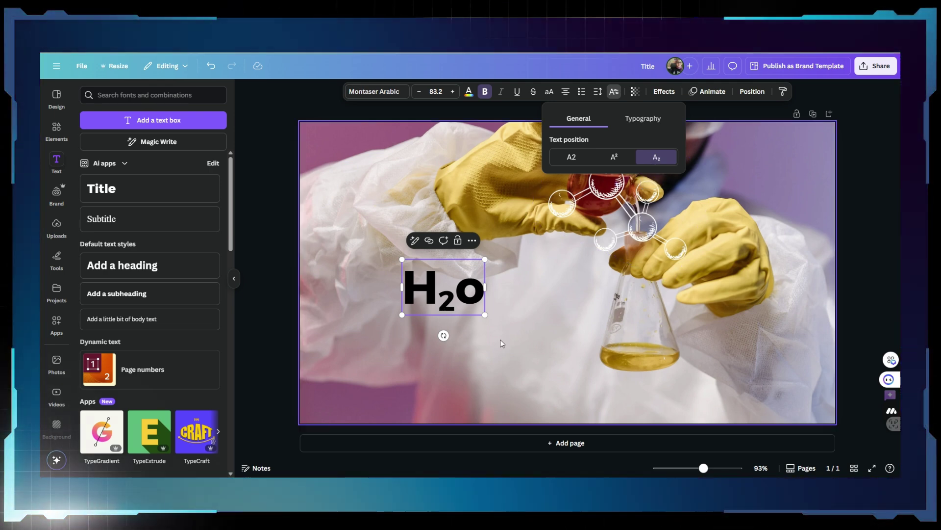
{"action": "left_click", "coordinate": [466, 336]}
- Move the H2o text slightly further left on the photo and enlarge it a little
{"action": "left_click_drag", "start_coordinate": [470, 305], "coordinate": [431, 301]}
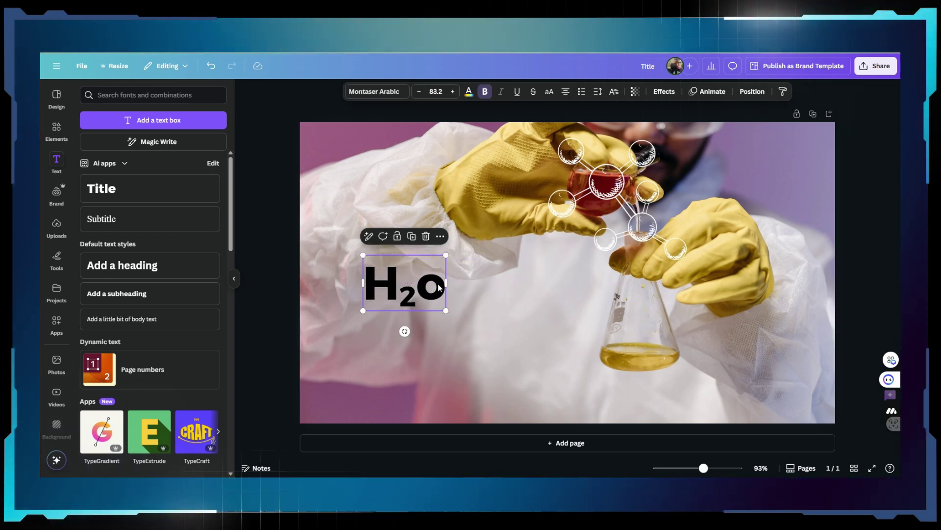
{"action": "left_click_drag", "start_coordinate": [447, 255], "coordinate": [463, 244]}
{"action": "left_click", "coordinate": [487, 340]}
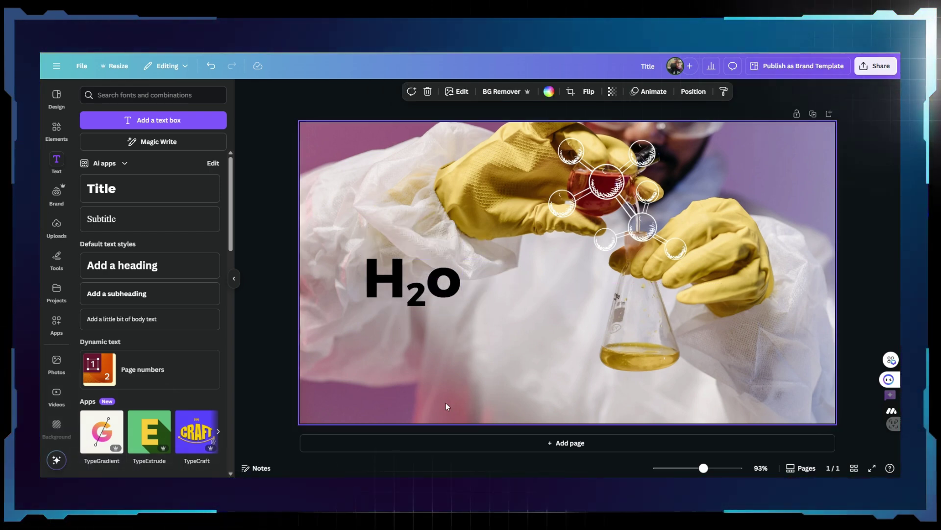
- Add a second Title-style text at font size 80.9 beside the H2o text, reading "CO2"
{"action": "left_click", "coordinate": [140, 177]}
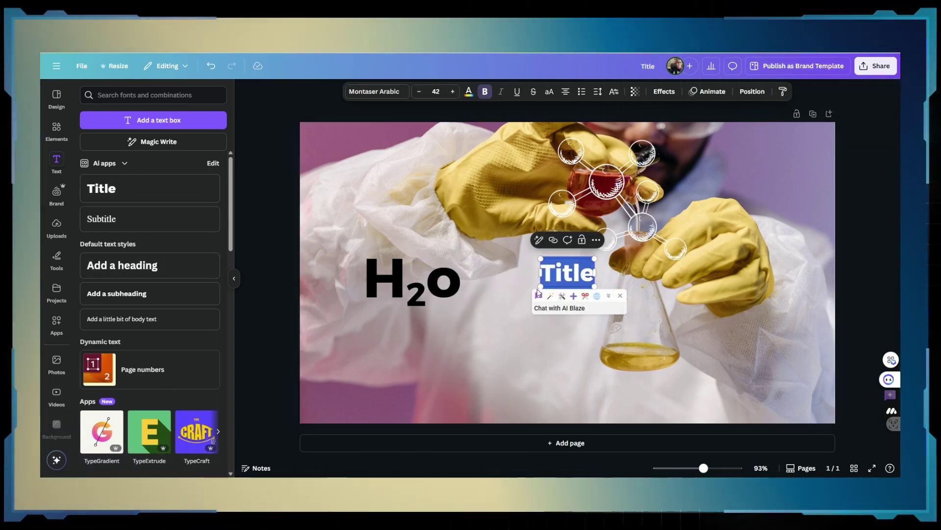
{"action": "left_click_drag", "start_coordinate": [536, 290], "coordinate": [487, 308]}
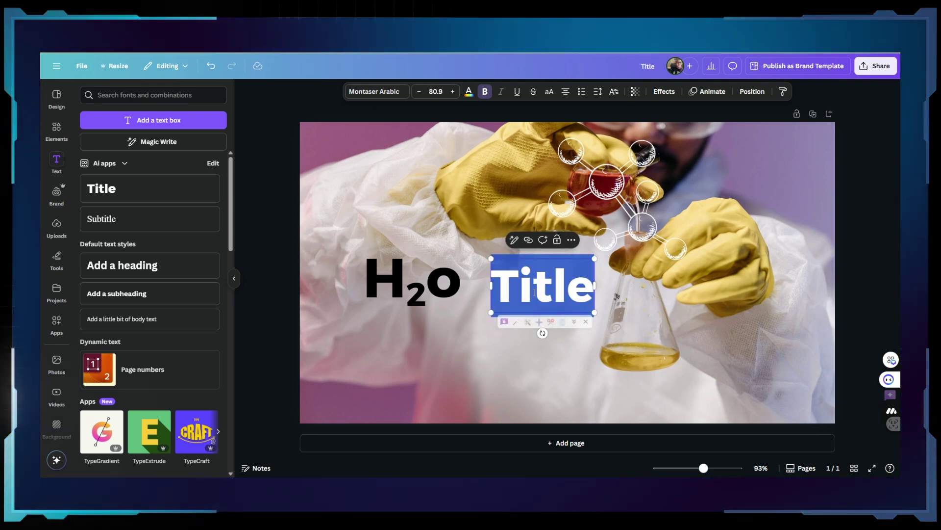
{"action": "type", "text": "co"}
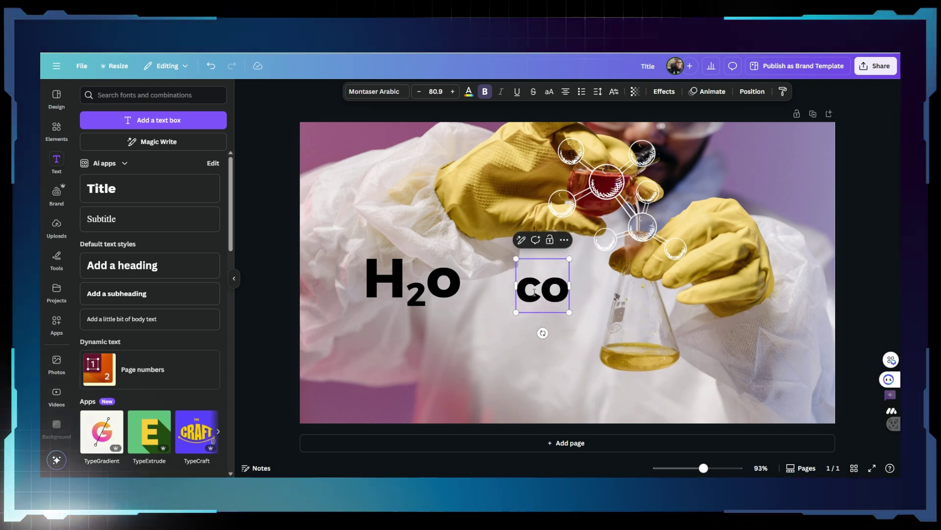
{"action": "type", "text": "2"}
{"action": "left_click_drag", "start_coordinate": [550, 311], "coordinate": [538, 300]}
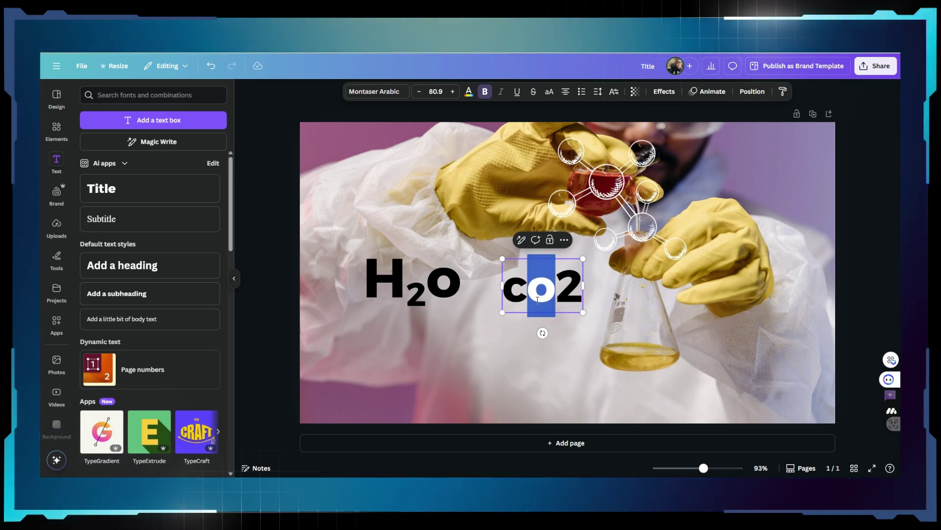
{"action": "type", "text": "CO2"}
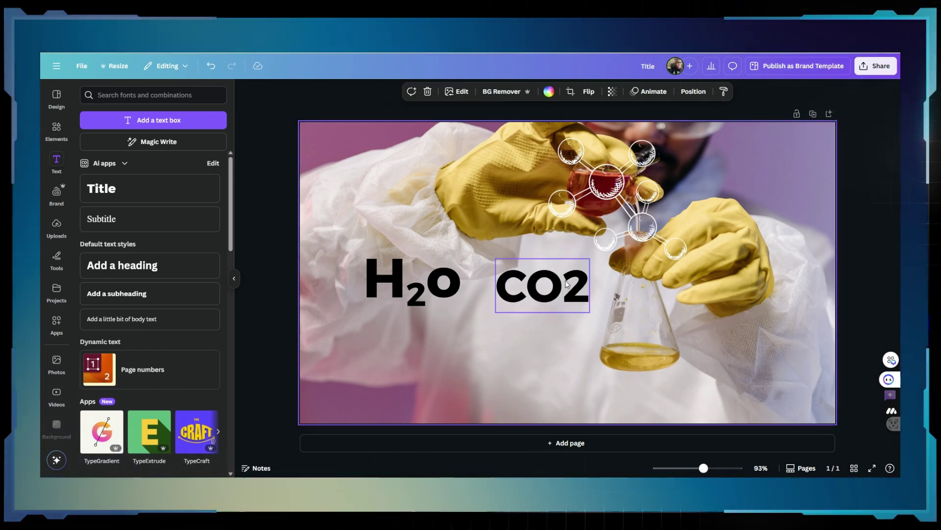
- Move the CO2 text above the H2o text and format its 2 as subscript
{"action": "left_click_drag", "start_coordinate": [554, 288], "coordinate": [396, 198]}
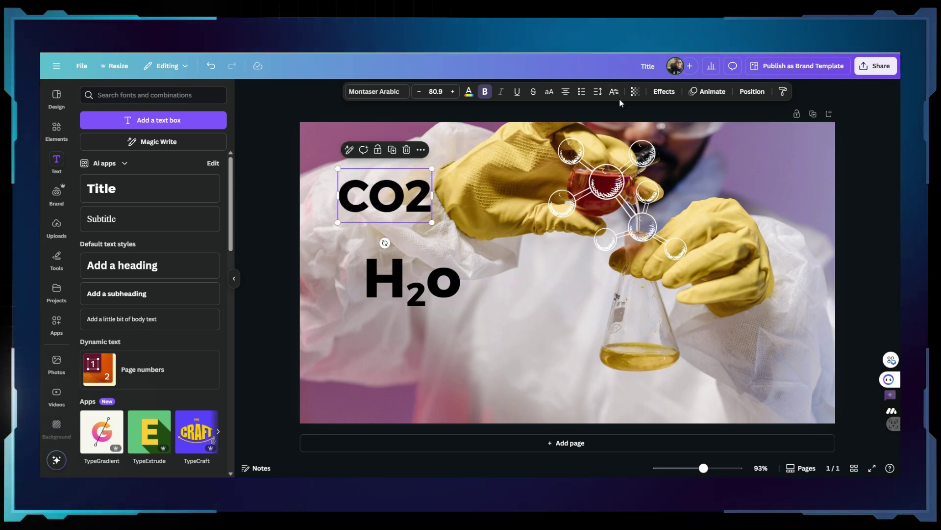
{"action": "left_click", "coordinate": [411, 203]}
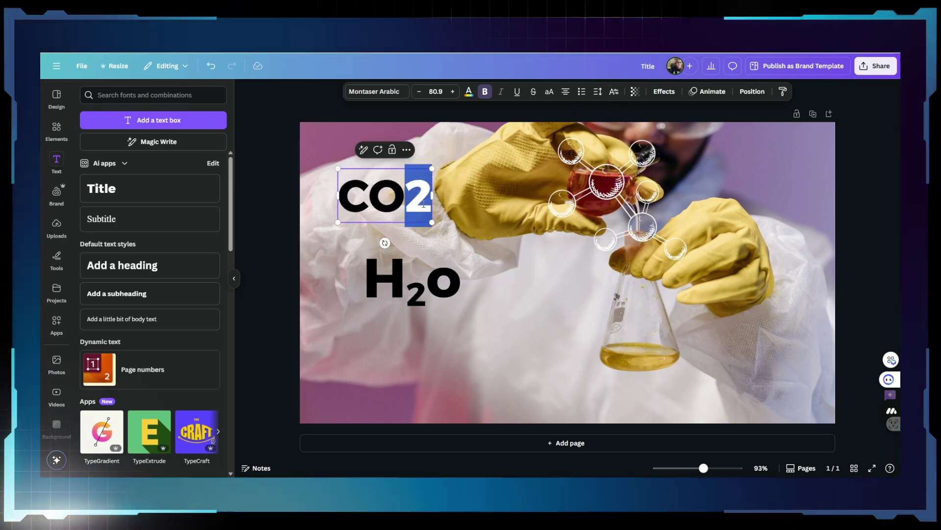
{"action": "left_click", "coordinate": [614, 91]}
{"action": "left_click", "coordinate": [656, 158]}
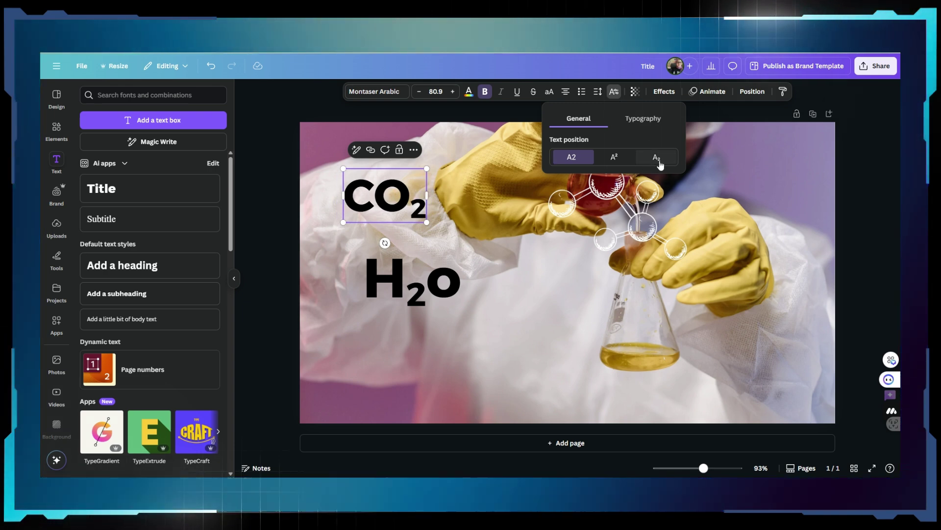
{"action": "left_click", "coordinate": [637, 339]}
- Enlarge the CO2 text slightly to roughly match the H2o text below it
{"action": "left_click", "coordinate": [405, 212]}
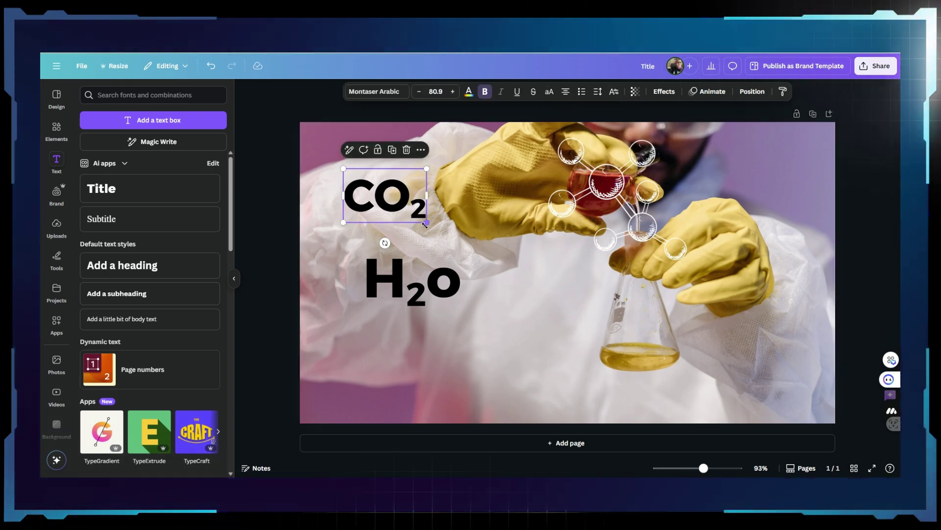
{"action": "left_click_drag", "start_coordinate": [427, 222], "coordinate": [442, 232]}
{"action": "left_click", "coordinate": [493, 349]}
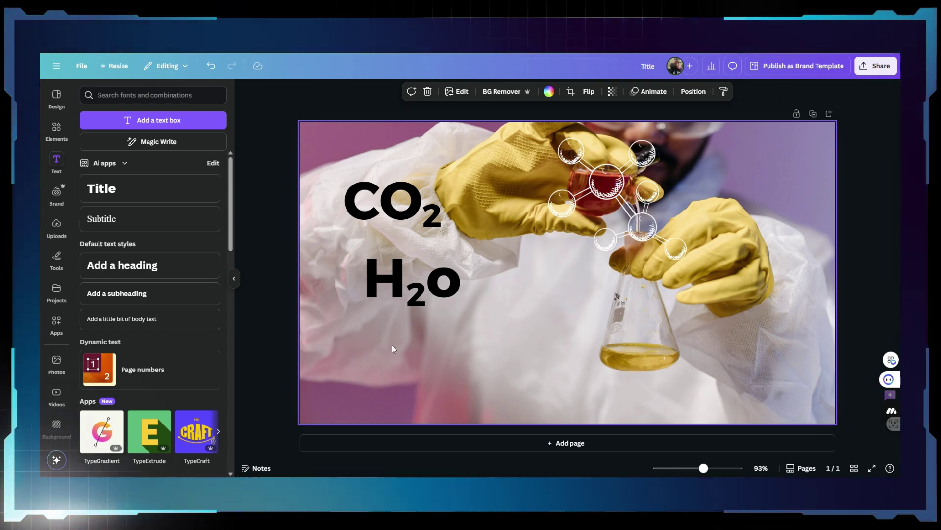
- Add a Title-style text reading "22" on the photo and format its second 2 as superscript
{"action": "left_click", "coordinate": [99, 191]}
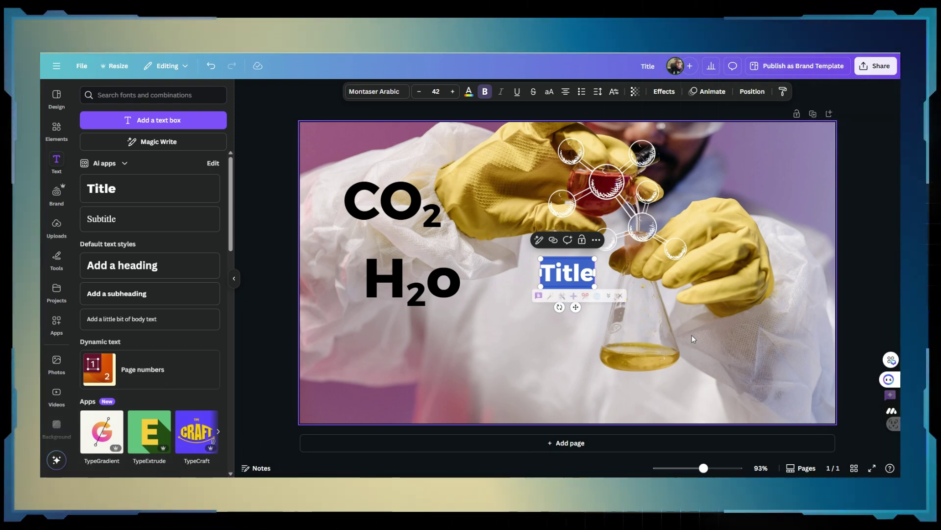
{"action": "type", "text": "22"}
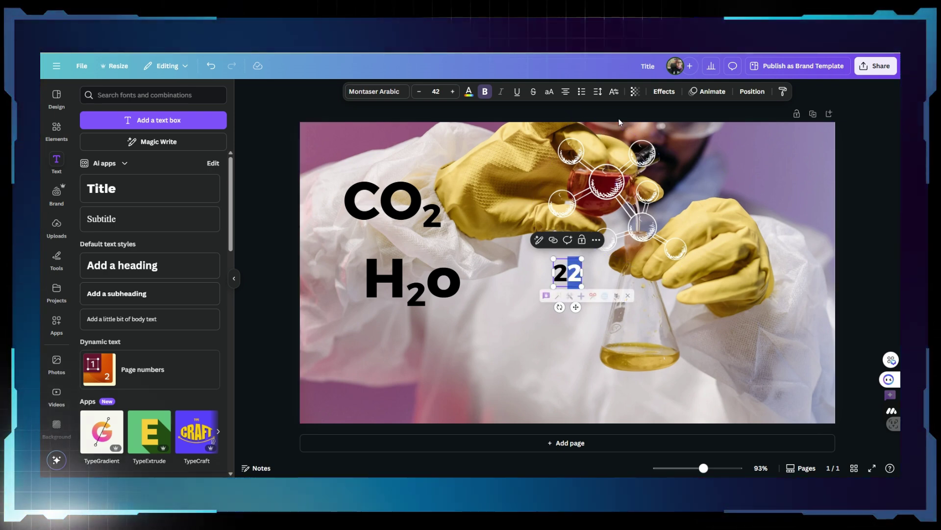
{"action": "left_click", "coordinate": [614, 91]}
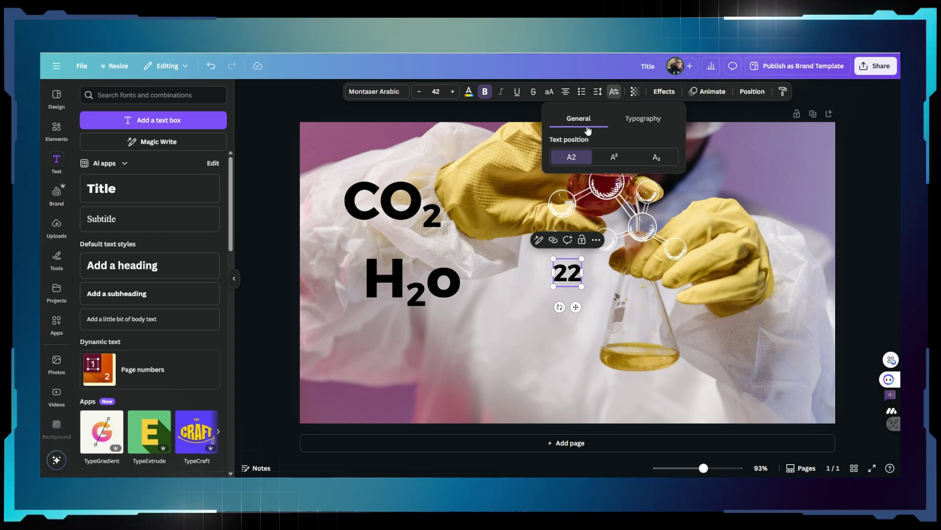
{"action": "left_click", "coordinate": [613, 157]}
- Enlarge the superscript 2 text to about font size 94.6 and place it just right of the H2o text
{"action": "left_click_drag", "start_coordinate": [581, 259], "coordinate": [607, 224]}
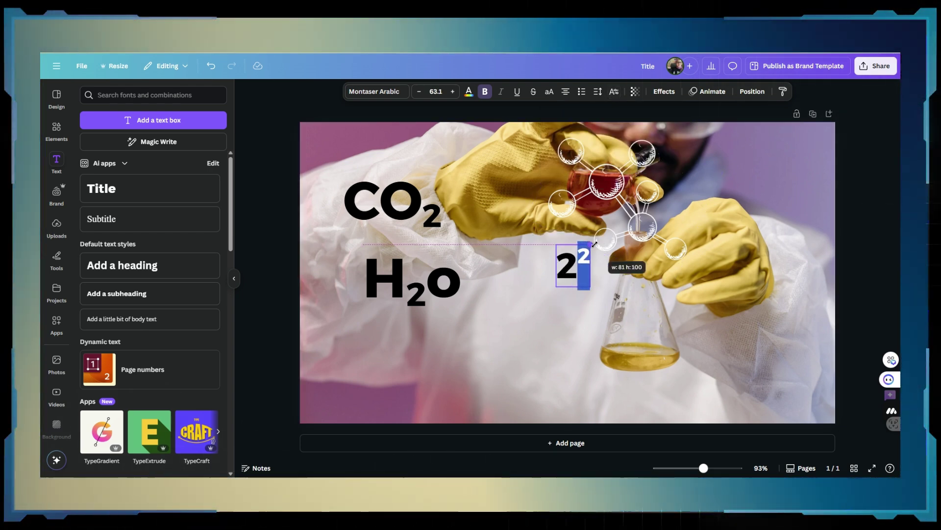
{"action": "left_click", "coordinate": [582, 328]}
{"action": "left_click_drag", "start_coordinate": [573, 260], "coordinate": [508, 304]}
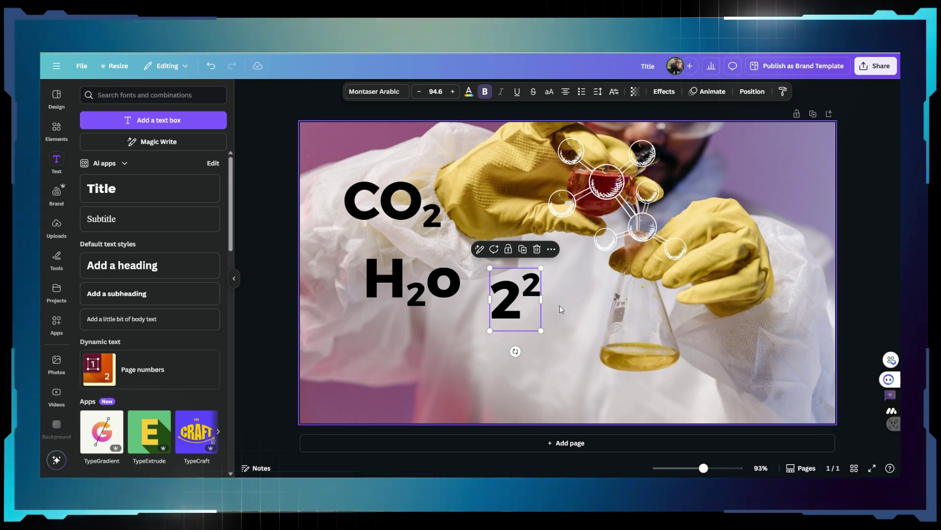
{"action": "left_click_drag", "start_coordinate": [513, 326], "coordinate": [529, 309]}
- Shift the H2o text right and the CO2 text up and left, and enlarge the superscript text to about font size 112
{"action": "left_click_drag", "start_coordinate": [386, 260], "coordinate": [415, 258]}
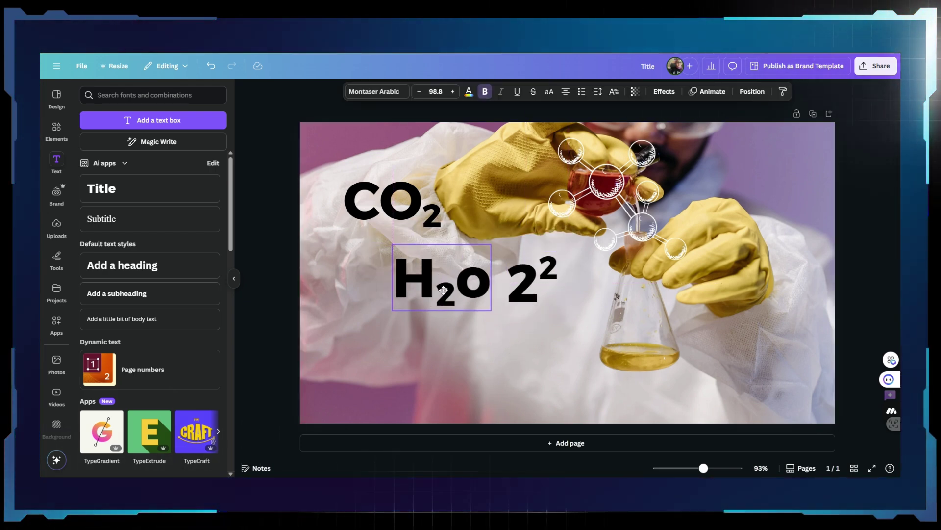
{"action": "mouse_move", "coordinate": [361, 209]}
{"action": "left_mouse_down"}
{"action": "mouse_move", "coordinate": [361, 219]}
{"action": "mouse_move", "coordinate": [355, 192]}
{"action": "left_mouse_up"}
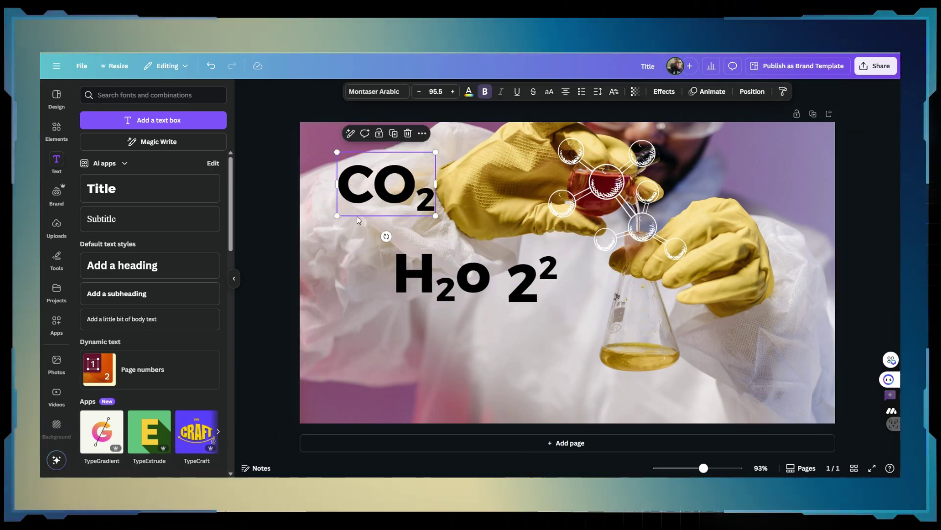
{"action": "left_click", "coordinate": [545, 294]}
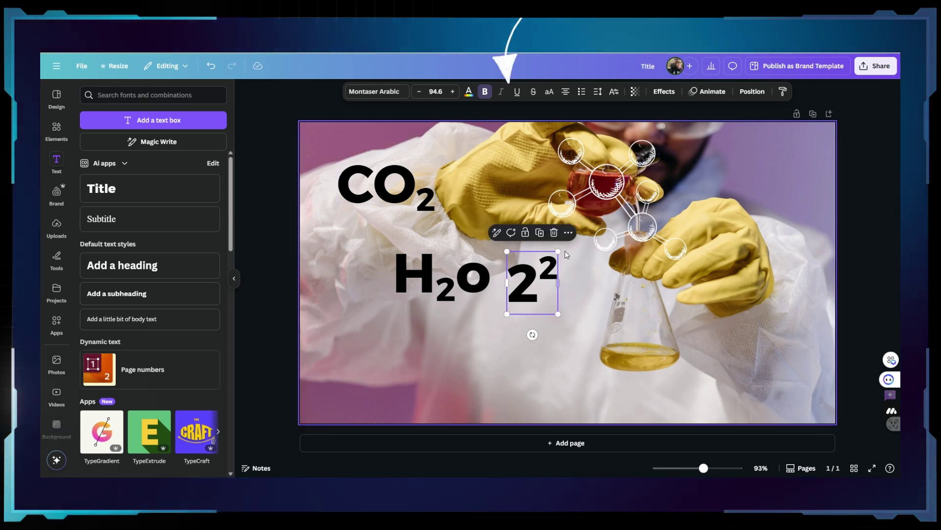
{"action": "left_click_drag", "start_coordinate": [563, 253], "coordinate": [571, 243]}
{"action": "left_click", "coordinate": [536, 362]}
{"action": "left_click", "coordinate": [534, 304]}
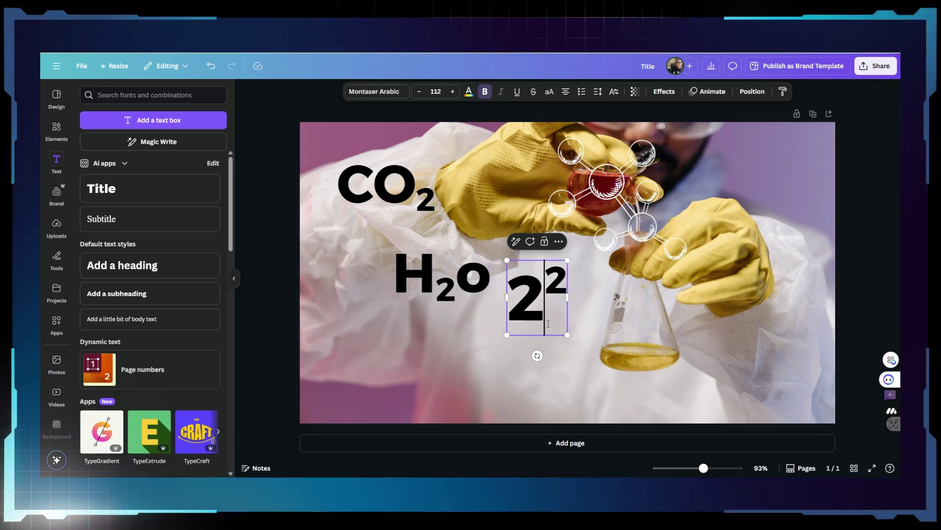
- Delete the H2o, CO2 and superscript 2 texts from the photo
{"action": "left_click", "coordinate": [443, 296]}
{"action": "key", "text": "Delete"}
{"action": "left_click", "coordinate": [385, 186]}
{"action": "key", "text": "Delete"}
{"action": "left_click", "coordinate": [537, 297]}
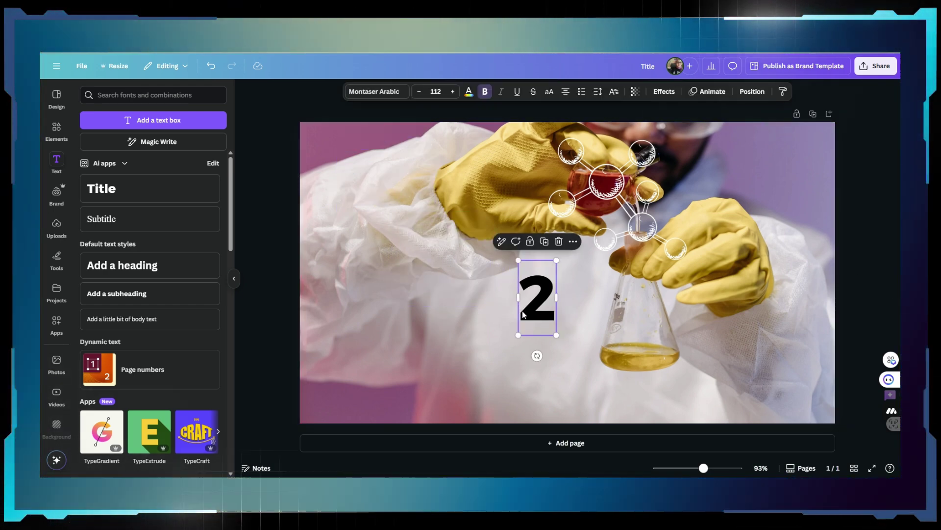
{"action": "key", "text": "Delete"}
{"action": "left_click", "coordinate": [472, 286]}
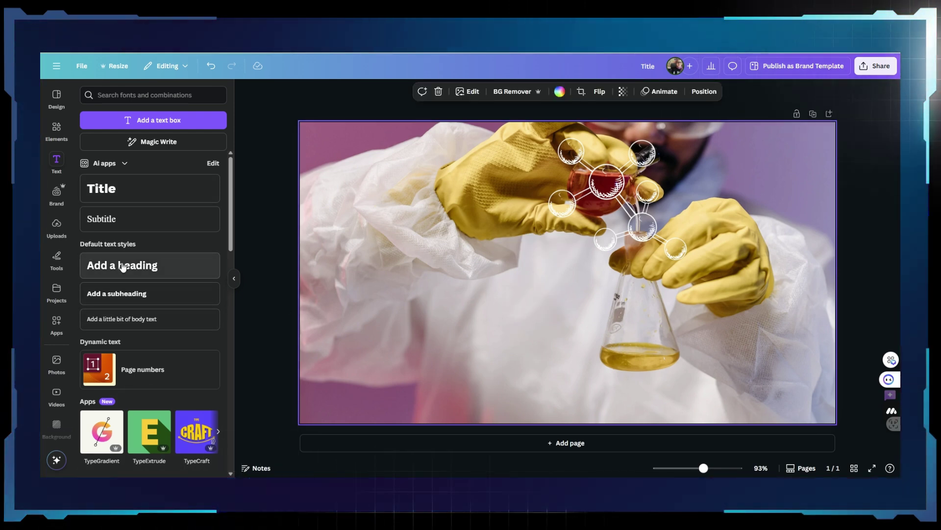
- Add a default-style heading on the photo reading "Chemical Reaction"
{"action": "left_click_drag", "start_coordinate": [123, 265], "coordinate": [387, 259]}
{"action": "type", "text": "C"}
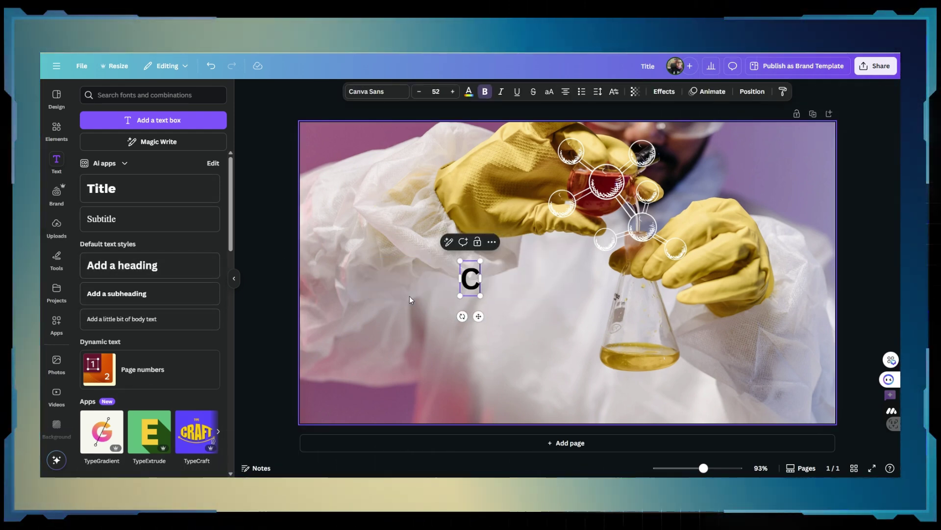
{"action": "type", "text": "hemical Reac"}
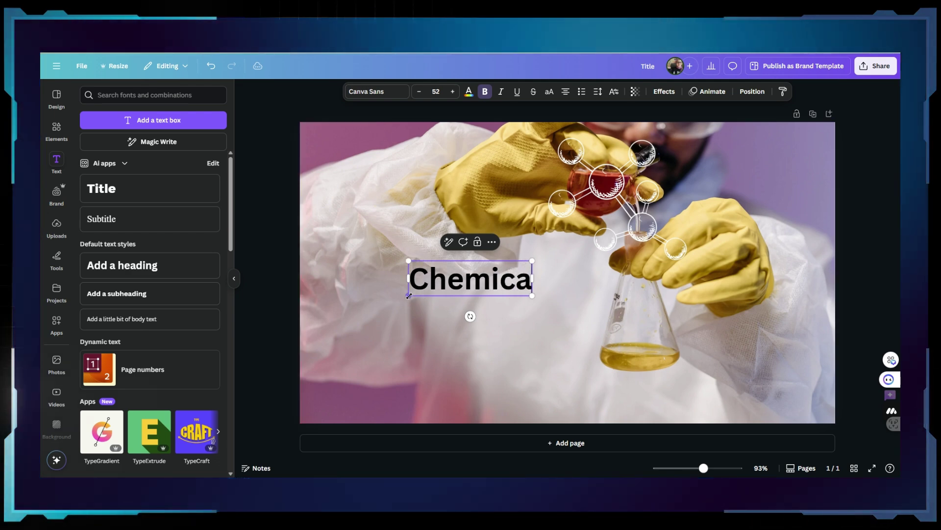
{"action": "type", "text": "tion"}
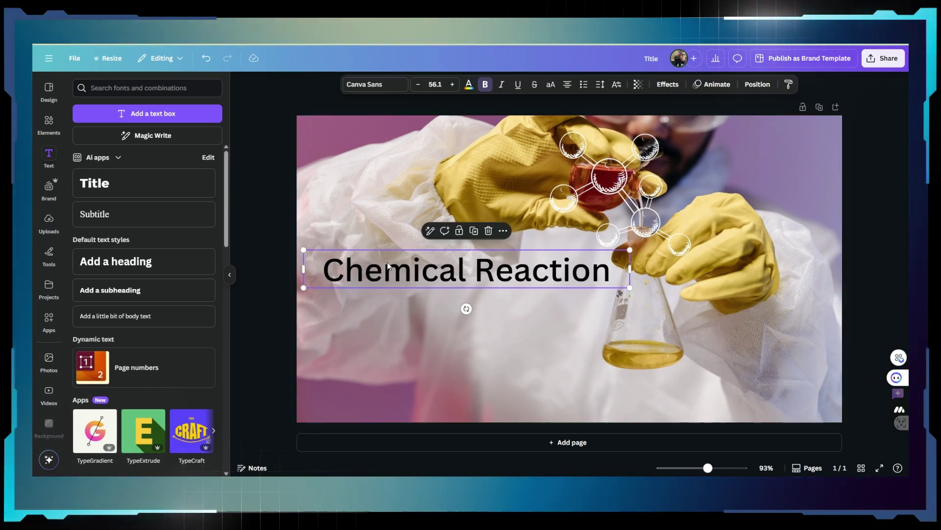
- Change the Chemical Reaction heading's font to Fabrica and enlarge it to about font size 65
{"action": "left_click", "coordinate": [373, 83]}
{"action": "scroll", "coordinate": [174, 347], "scroll_direction": "down", "scroll_amount": 5}
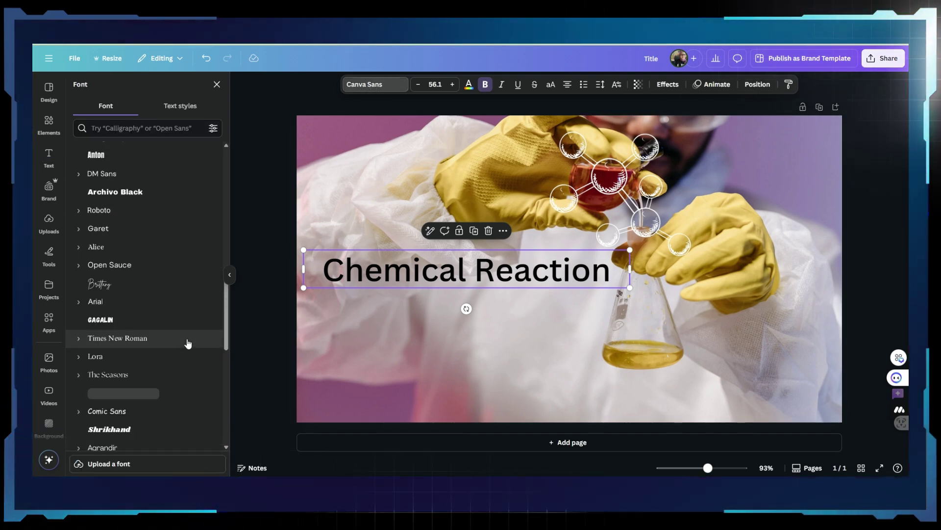
{"action": "left_click", "coordinate": [190, 340]}
{"action": "left_click", "coordinate": [496, 314]}
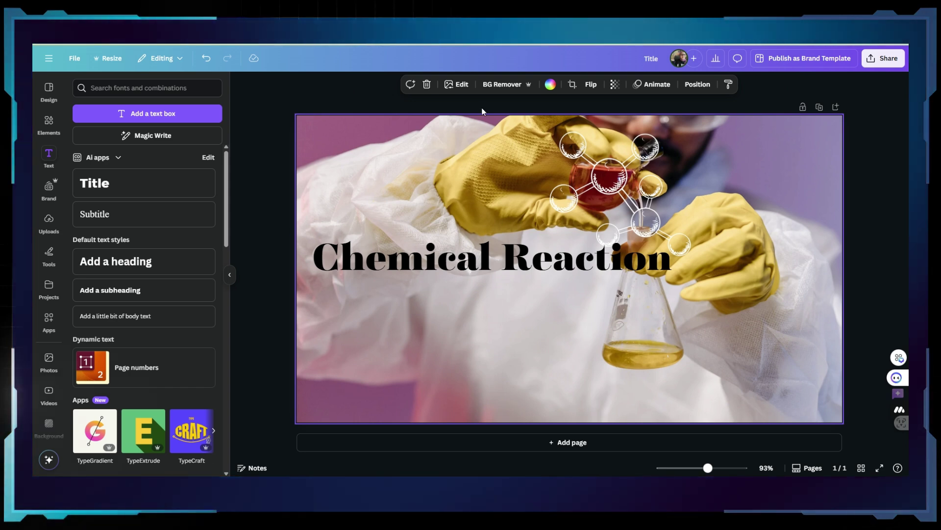
- Widen the letter spacing of the Chemical Reaction heading until it wraps onto two lines
{"action": "left_click", "coordinate": [630, 243]}
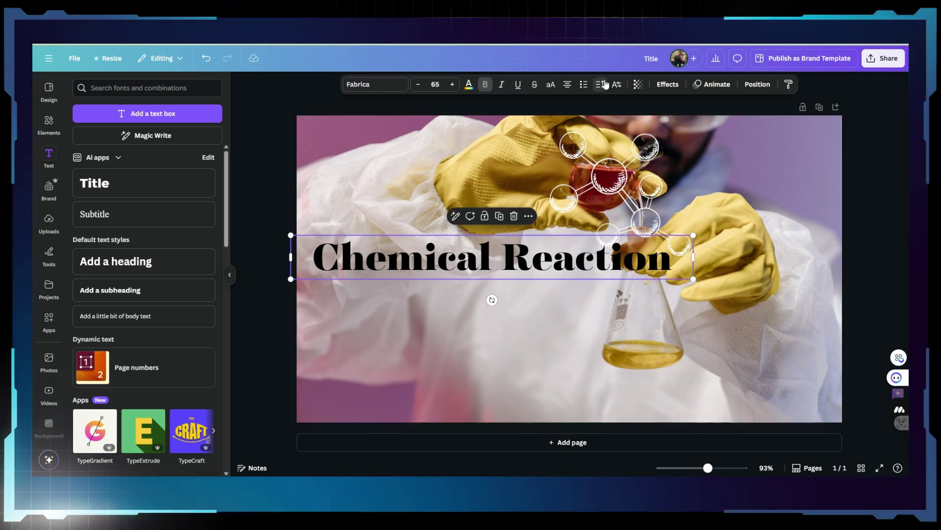
{"action": "left_click", "coordinate": [605, 84]}
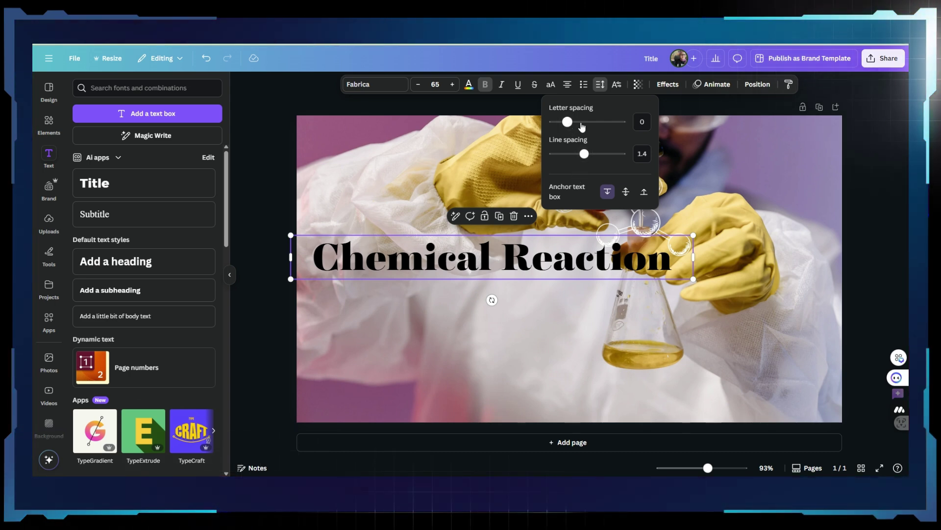
{"action": "left_click_drag", "start_coordinate": [569, 124], "coordinate": [593, 125]}
{"action": "left_click", "coordinate": [522, 292]}
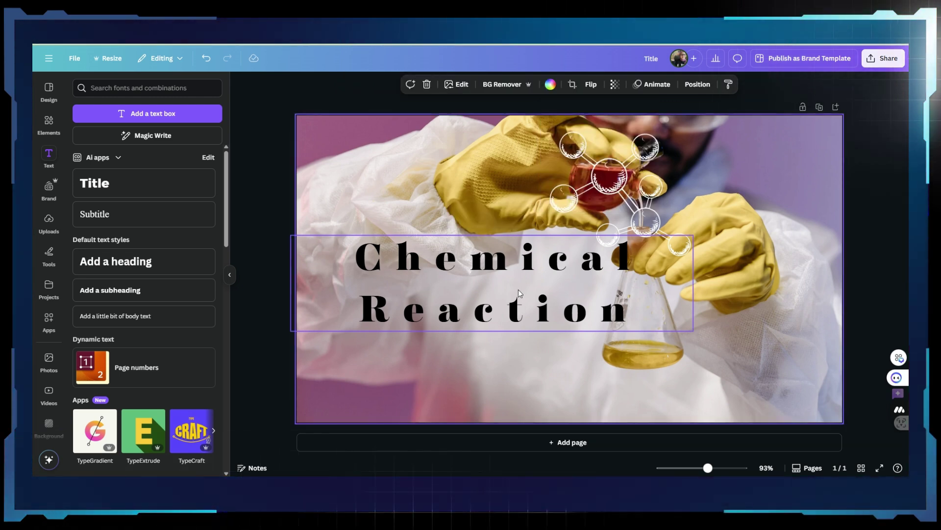
- Select all of the Chemical Reaction heading's text and turn on Kerning in its typography options
{"action": "double_click", "coordinate": [611, 294]}
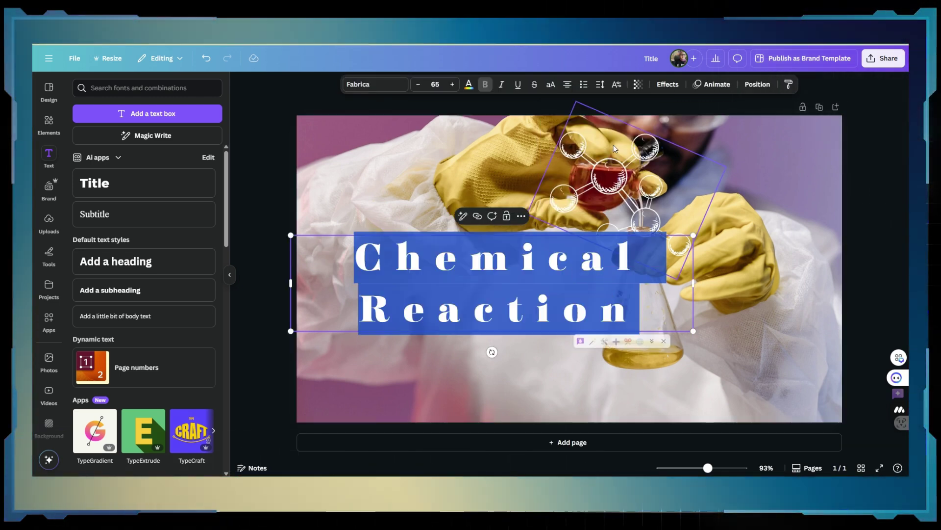
{"action": "left_click", "coordinate": [616, 86]}
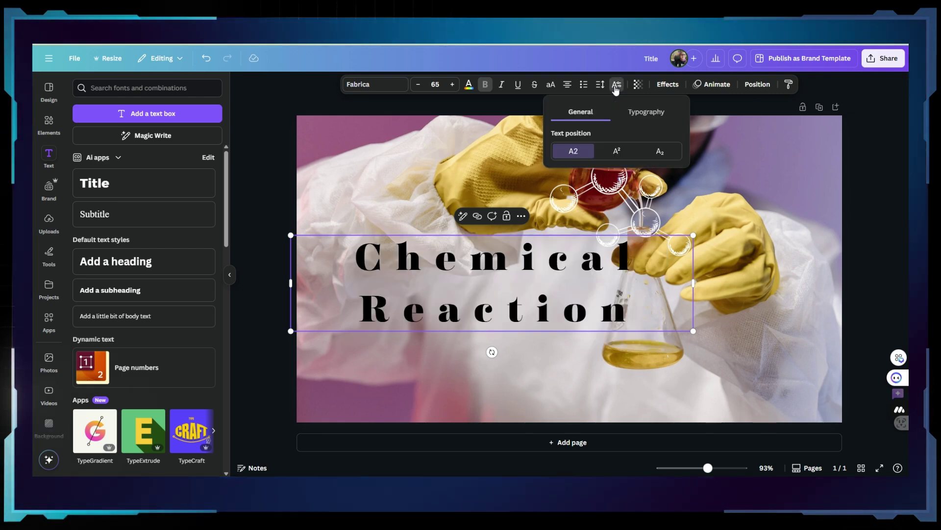
{"action": "left_click", "coordinate": [643, 113]}
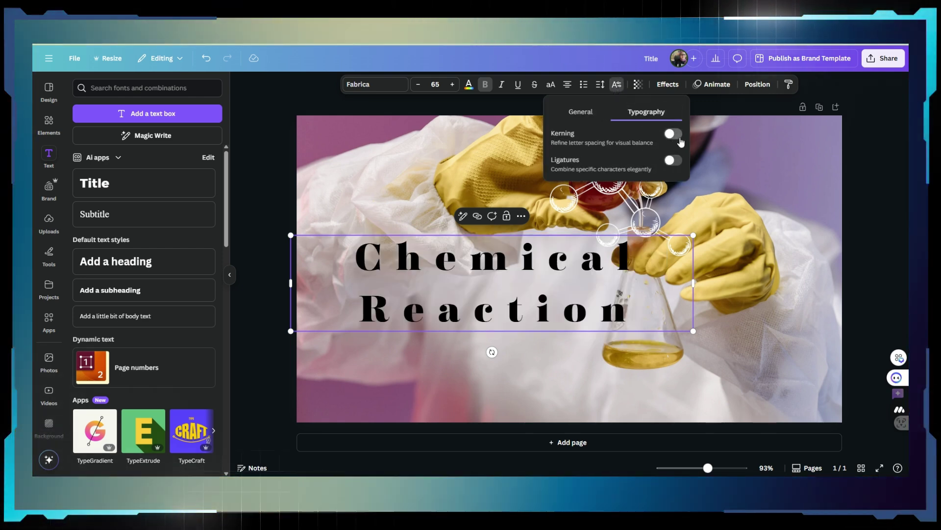
{"action": "left_click", "coordinate": [639, 316]}
{"action": "key", "text": "ctrl+a"}
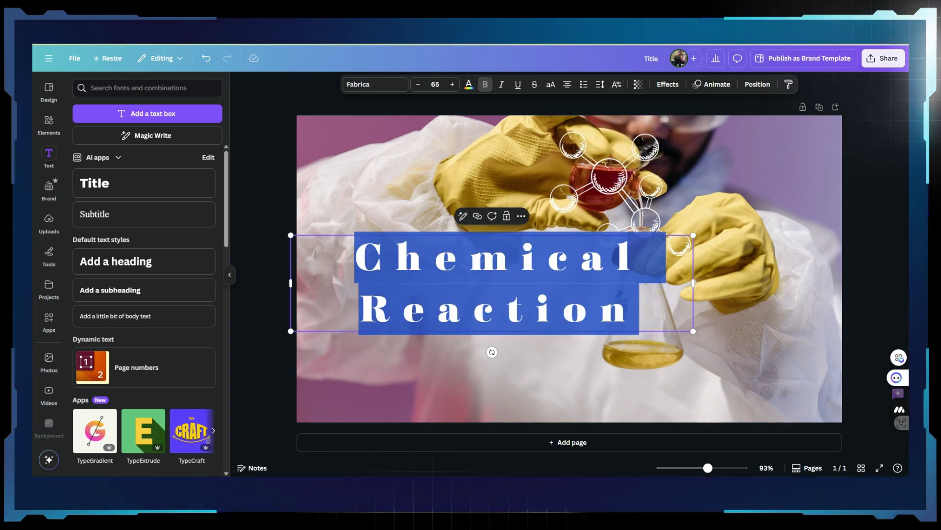
{"action": "left_click", "coordinate": [617, 84]}
{"action": "left_click", "coordinate": [637, 117]}
{"action": "left_click", "coordinate": [671, 134]}
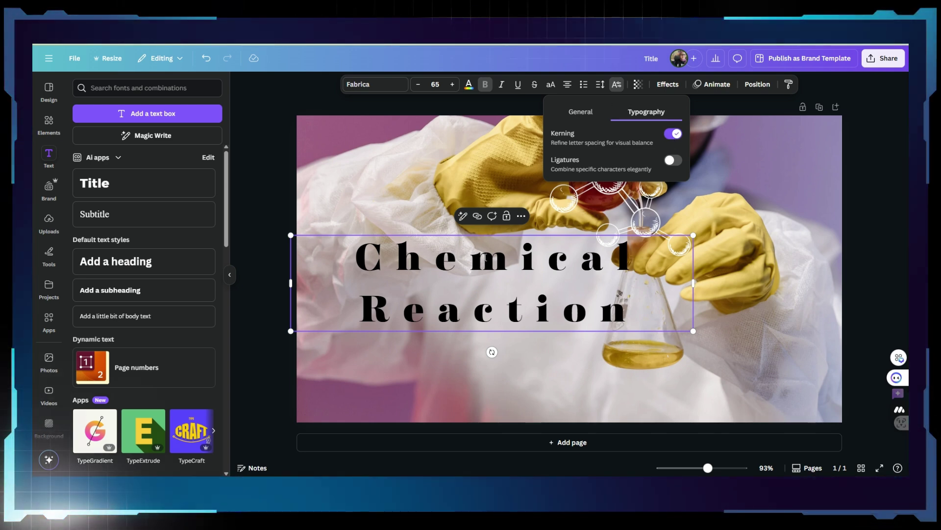
- Undo the kerning and letter spacing changes on the Chemical Reaction heading
{"action": "left_click", "coordinate": [471, 267]}
{"action": "left_click_drag", "start_coordinate": [471, 267], "coordinate": [564, 314]}
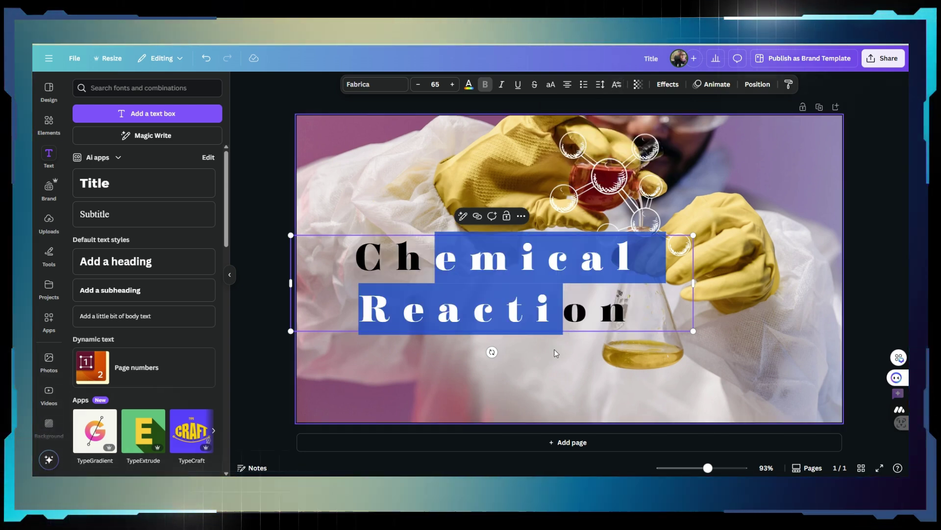
{"action": "left_click", "coordinate": [351, 324]}
{"action": "left_click", "coordinate": [213, 59]}
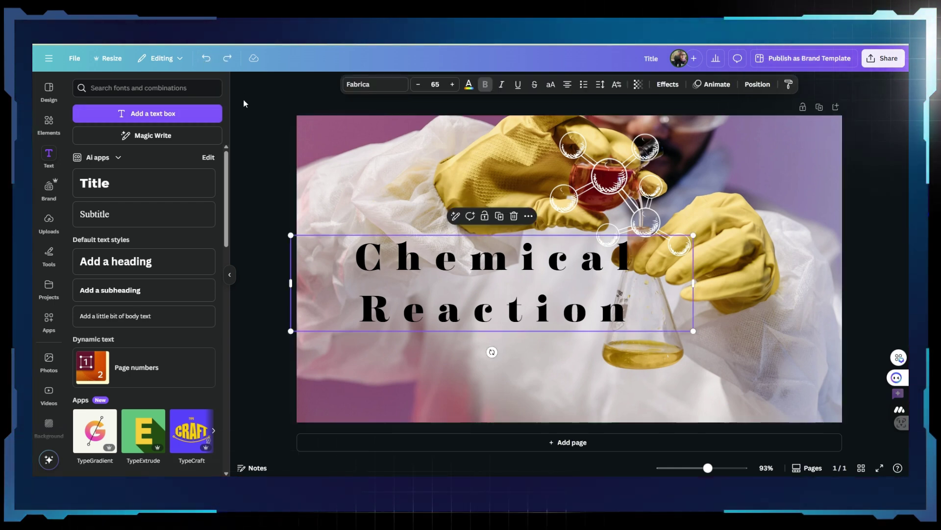
{"action": "left_click", "coordinate": [209, 59]}
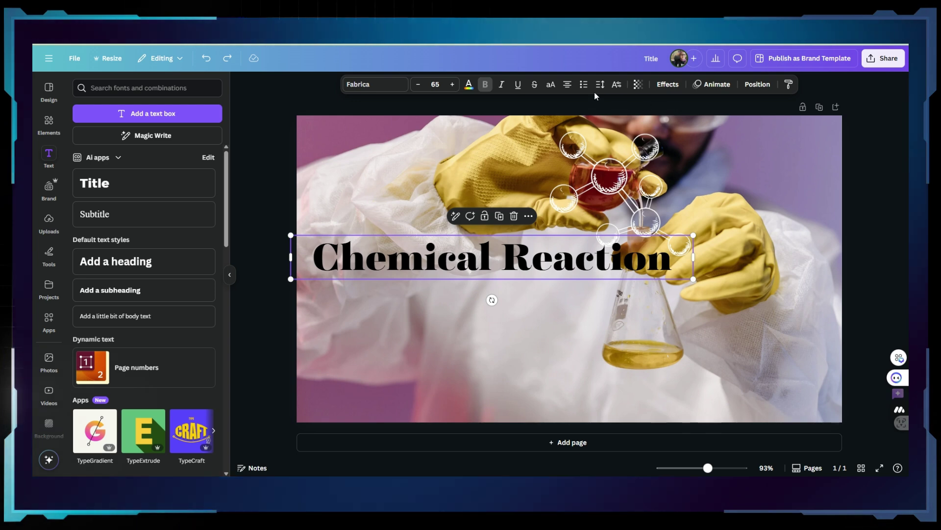
- Turn on Kerning for the single-line Chemical Reaction heading
{"action": "left_click", "coordinate": [617, 85]}
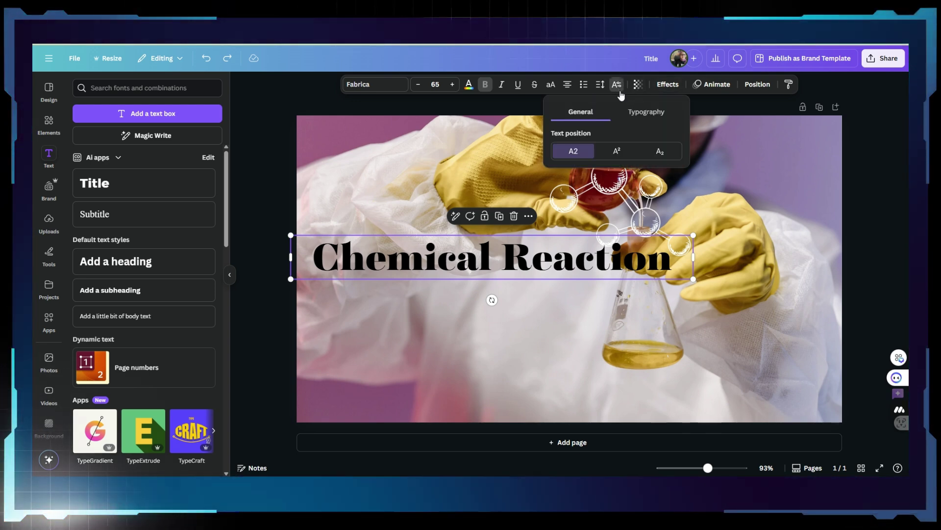
{"action": "left_click", "coordinate": [646, 112]}
{"action": "left_click", "coordinate": [674, 134]}
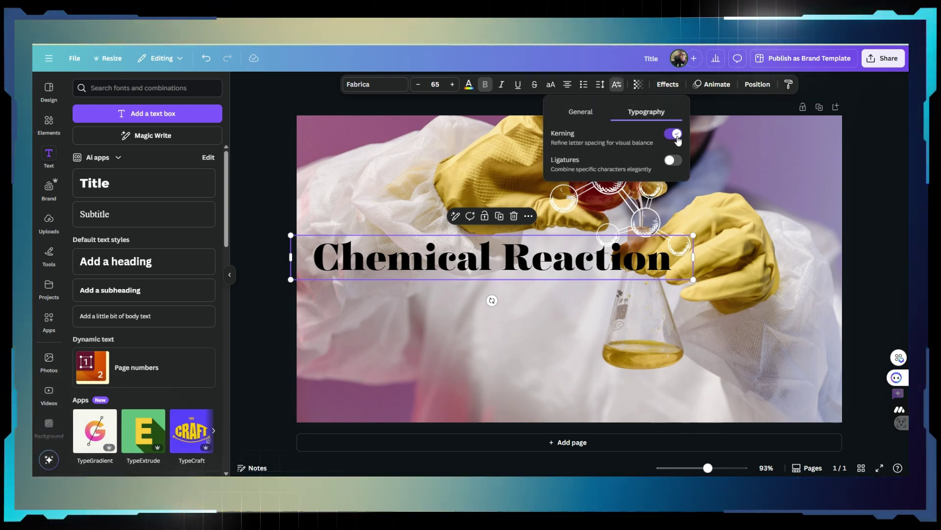
{"action": "left_click", "coordinate": [419, 278]}
{"action": "double_click", "coordinate": [616, 267]}
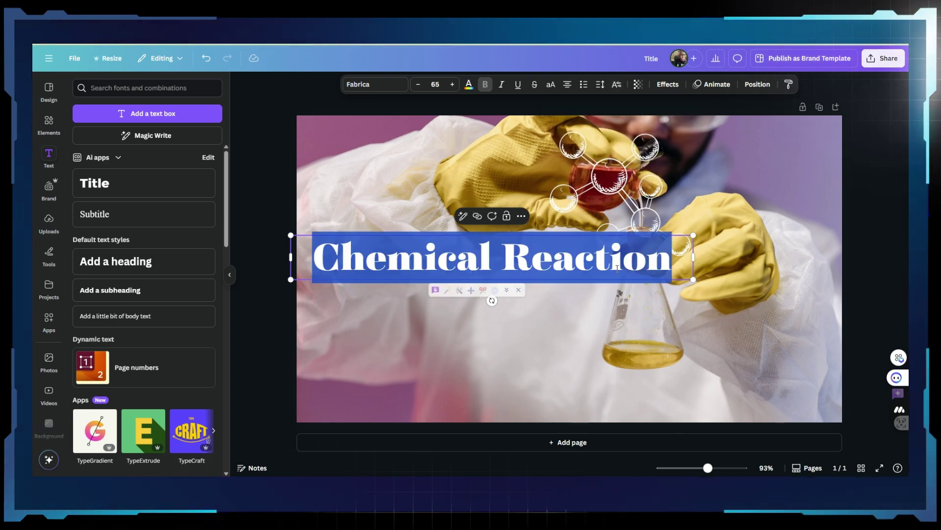
{"action": "left_click", "coordinate": [574, 260]}
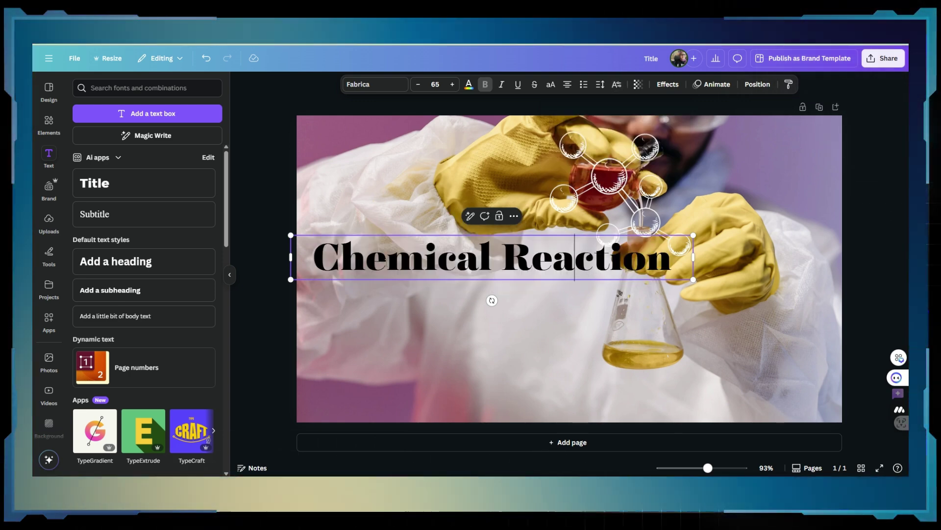
{"action": "left_click_drag", "start_coordinate": [671, 260], "coordinate": [427, 260]}
{"action": "left_click", "coordinate": [418, 287]}
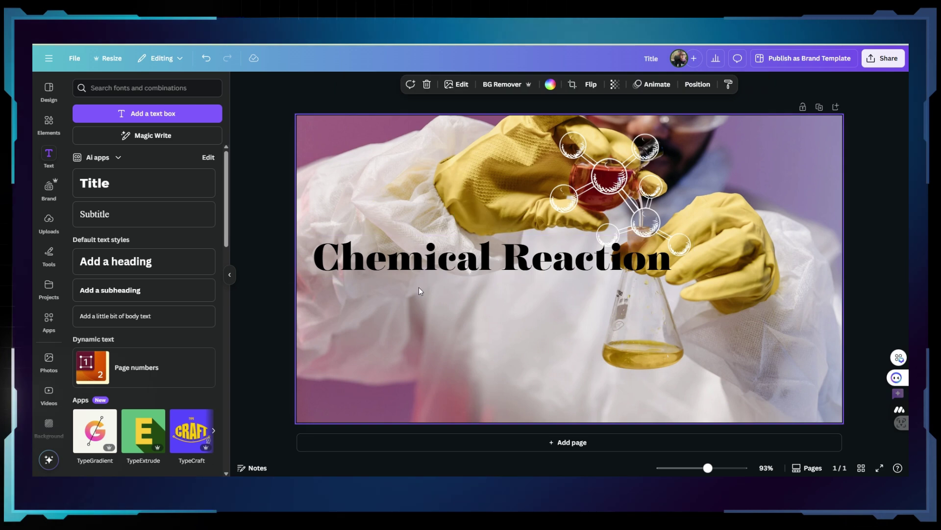
- Move the Chemical Reaction heading slightly right and shrink it to about font size 42.7
{"action": "left_click", "coordinate": [333, 260]}
{"action": "left_click_drag", "start_coordinate": [333, 259], "coordinate": [368, 260]}
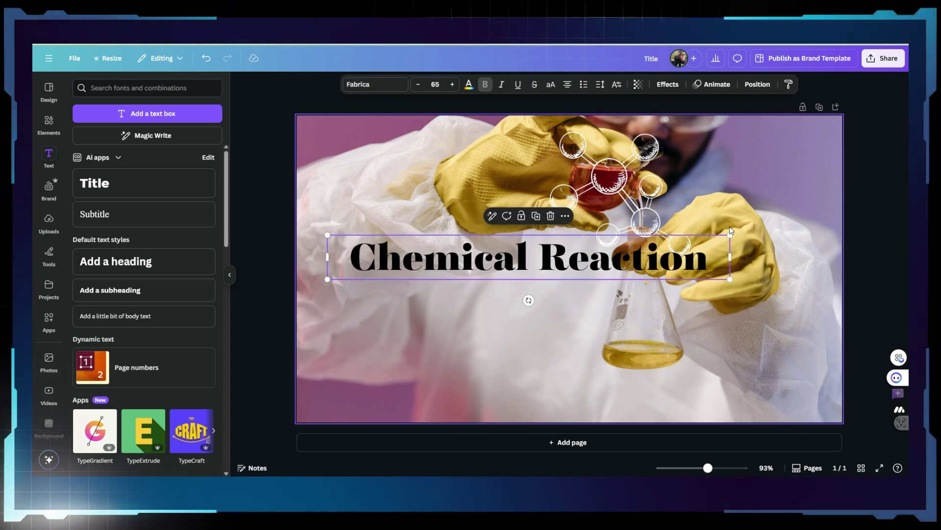
{"action": "left_click_drag", "start_coordinate": [728, 236], "coordinate": [592, 250]}
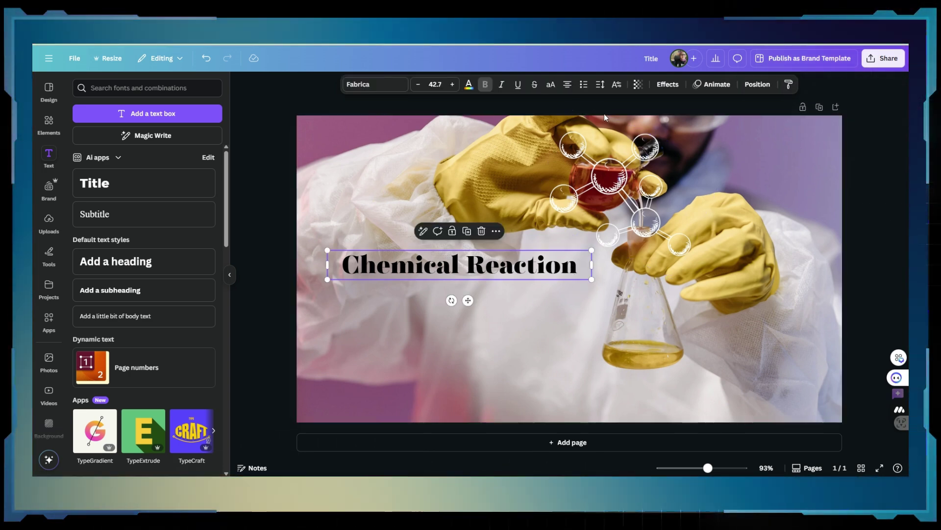
- Turn on Ligatures in the Chemical Reaction heading's typography options
{"action": "left_click", "coordinate": [617, 85]}
{"action": "left_click", "coordinate": [646, 112]}
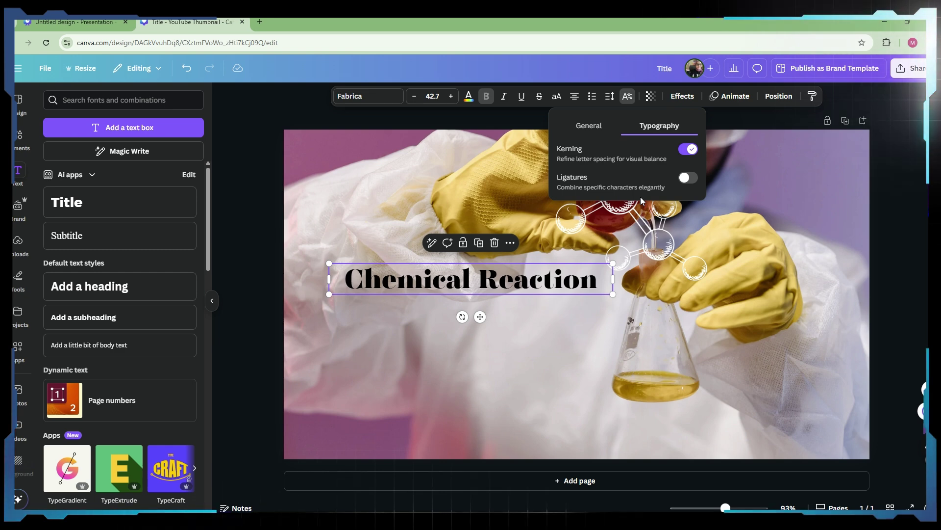
{"action": "left_click", "coordinate": [690, 185]}
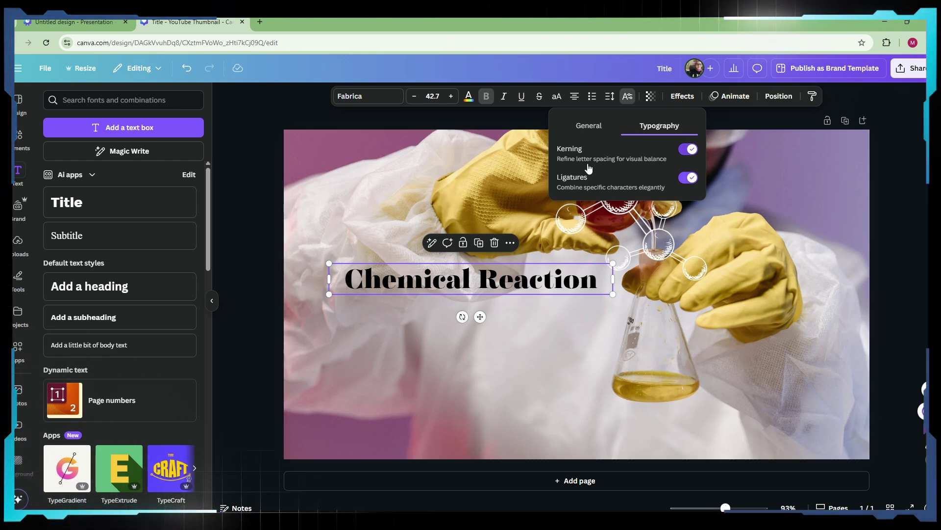
{"action": "left_click", "coordinate": [599, 129]}
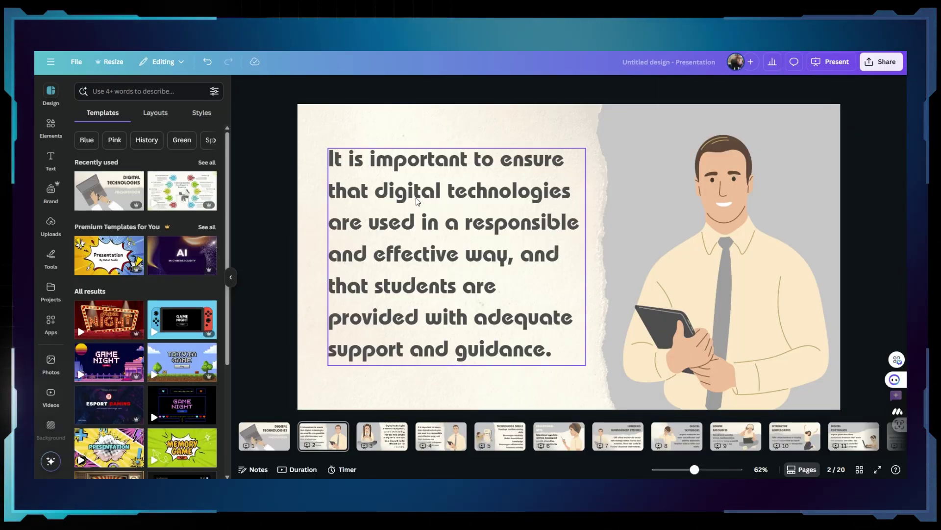
- Look through the digital technologies presentation, viewing pages 2 and 5
{"action": "left_click", "coordinate": [300, 439]}
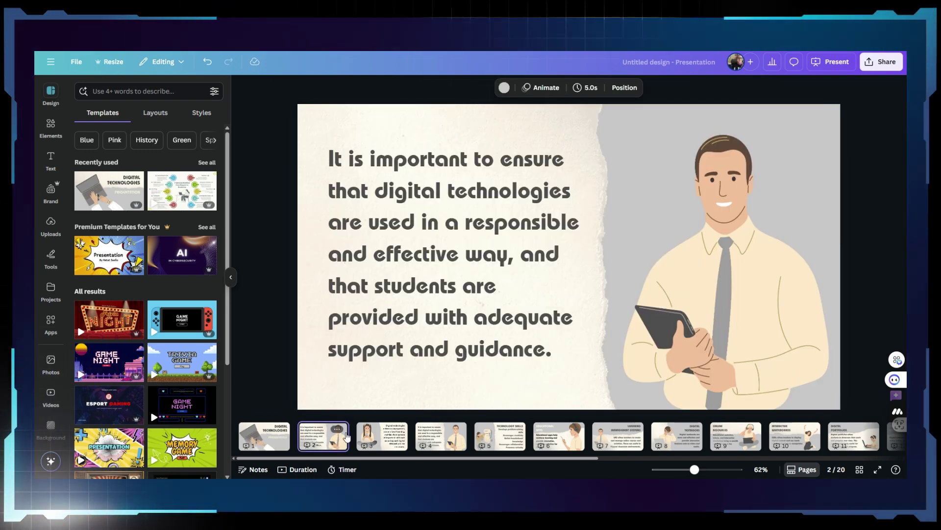
{"action": "left_click", "coordinate": [500, 437]}
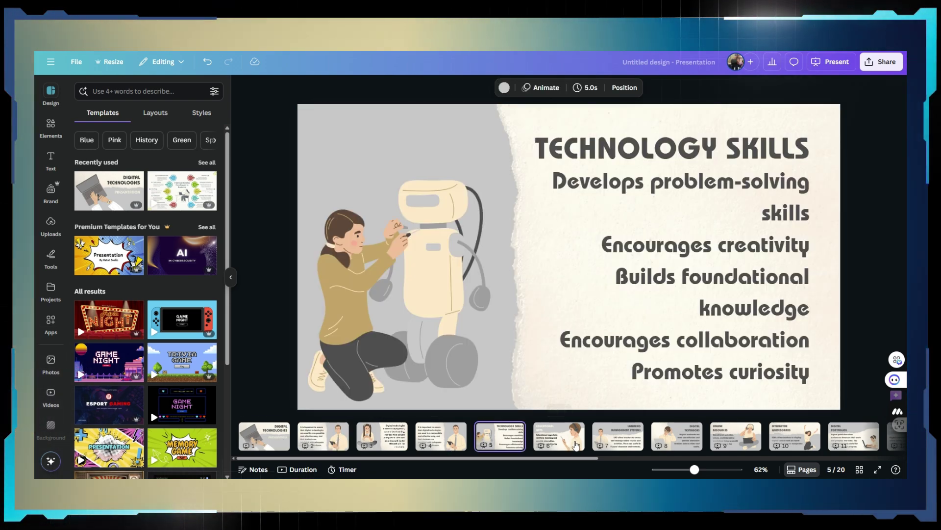